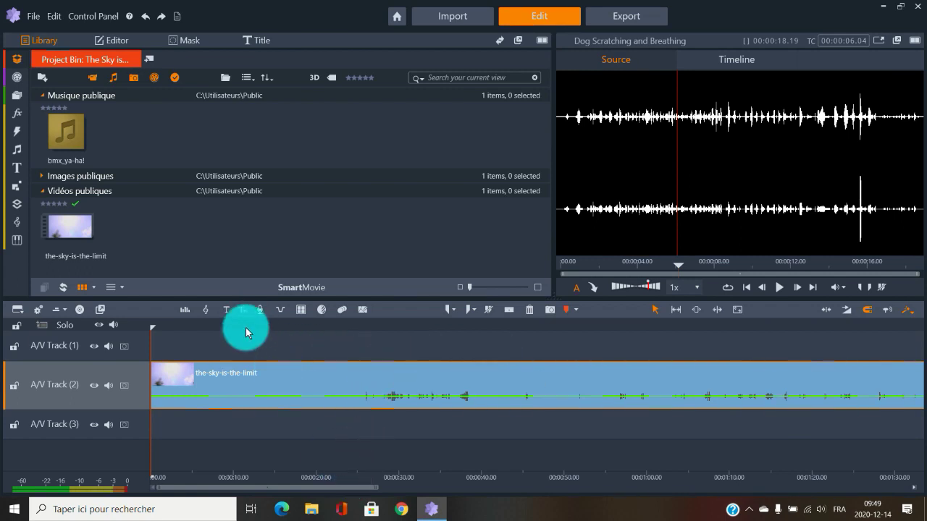
- Play the clip on A/V Track (2) from about 25 to 35 seconds to hear its original audio
left_click_drag(271, 324, 358, 329)
left_click(414, 405)
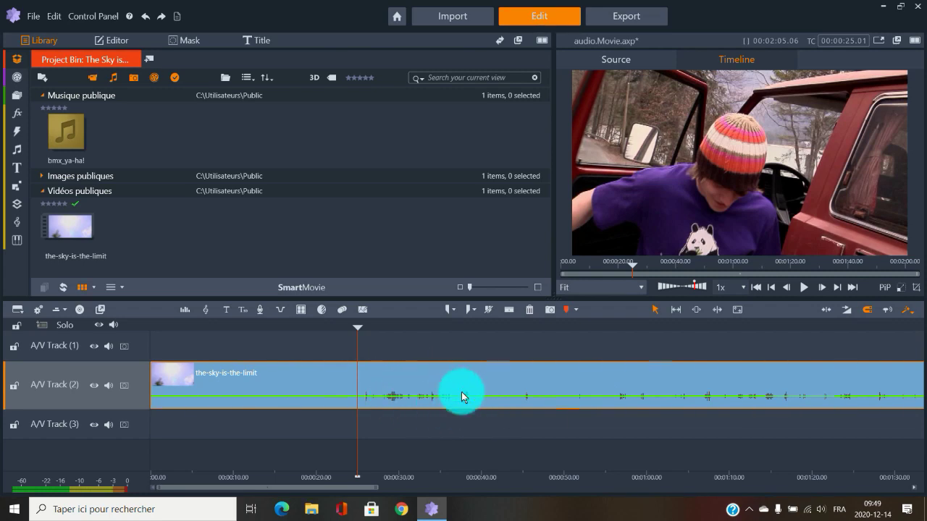
key("space")
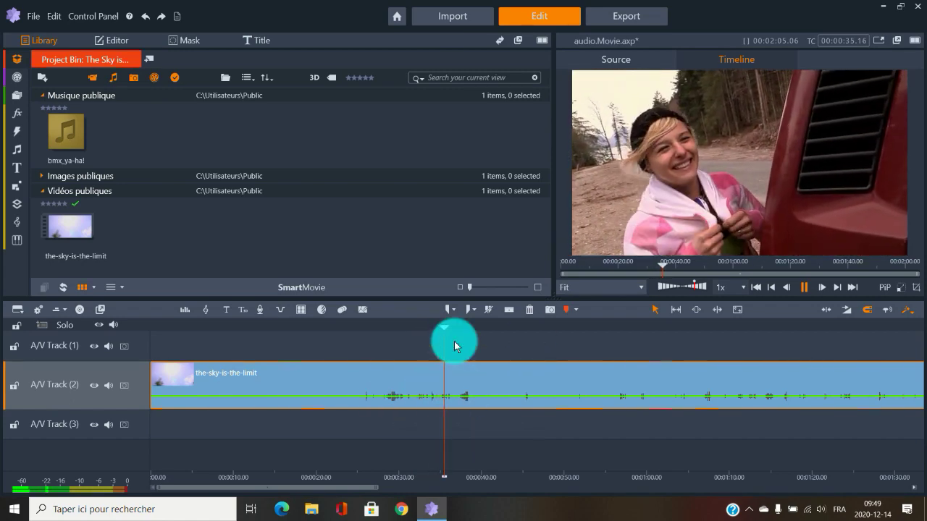
key("space")
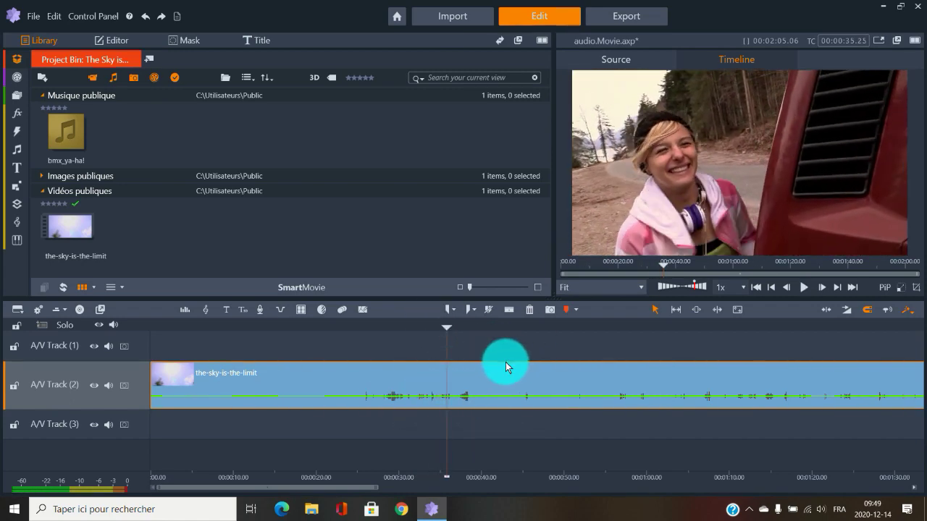
- Apply Audio Ducking to the entire timeline with A/V Track (2) as the master track
left_click(279, 313)
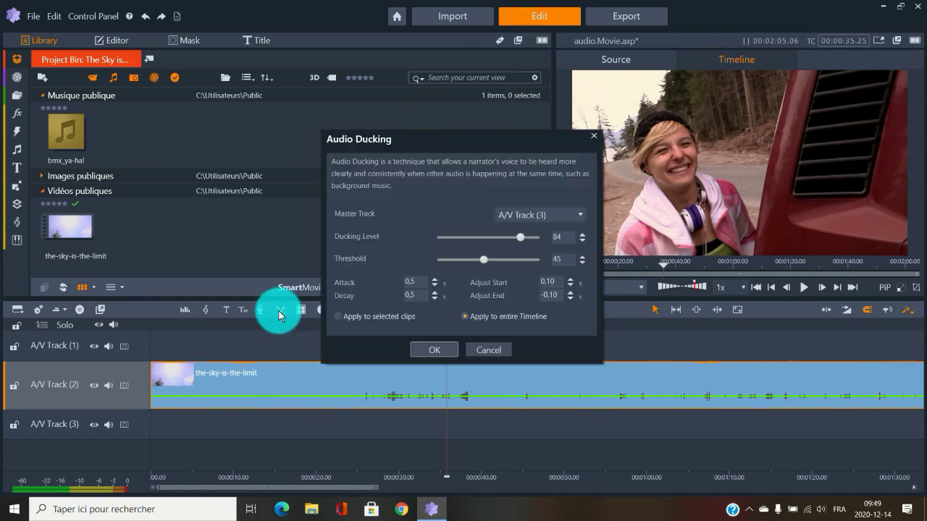
left_click(580, 218)
key("Down")
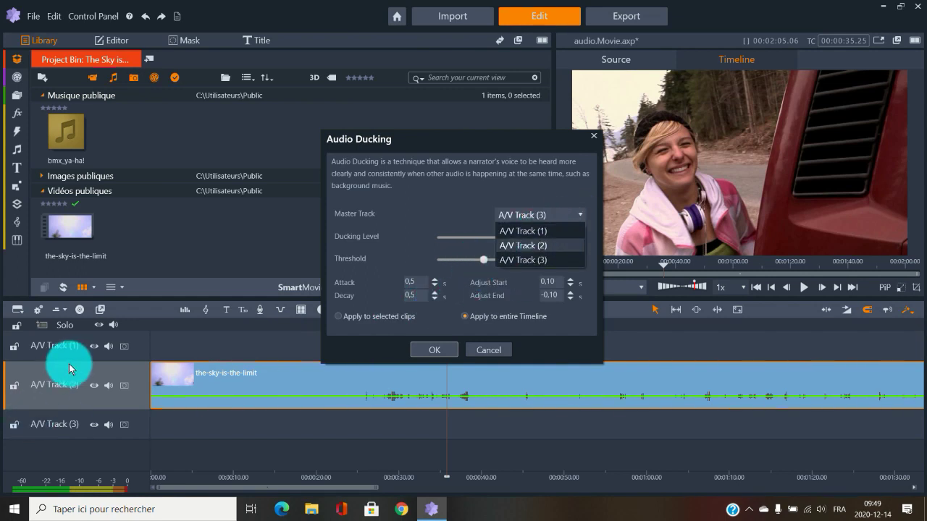
left_click(518, 246)
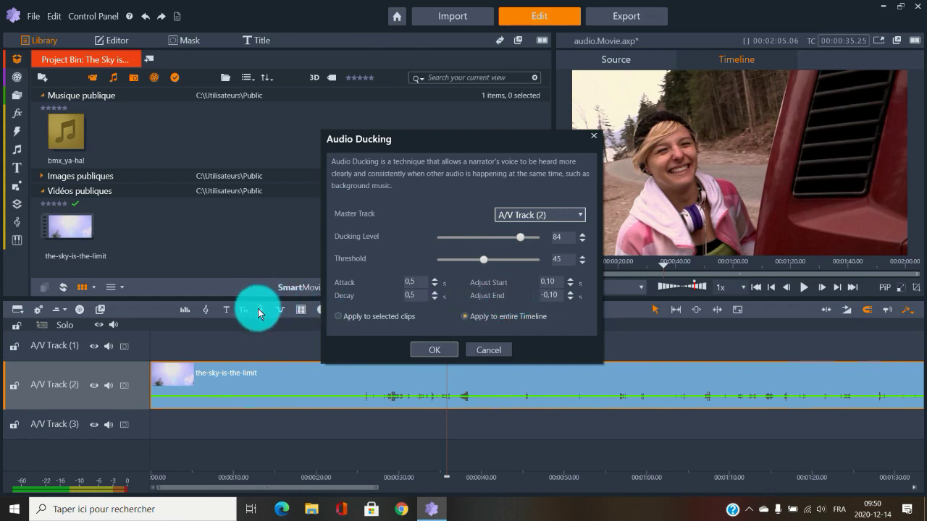
left_click(435, 351)
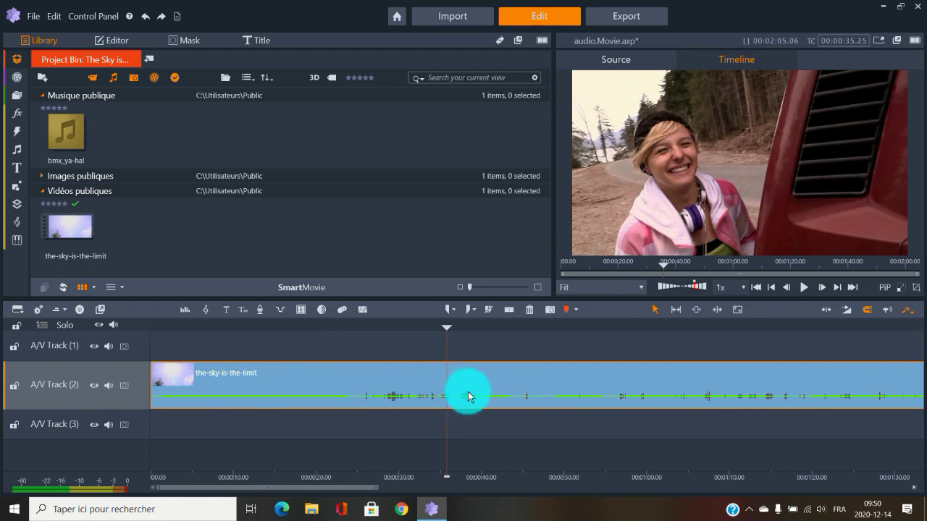
- Show the audio mixer and set A/V Track (2)'s clip volume to -1 at the 35-second playhead position
left_click(183, 315)
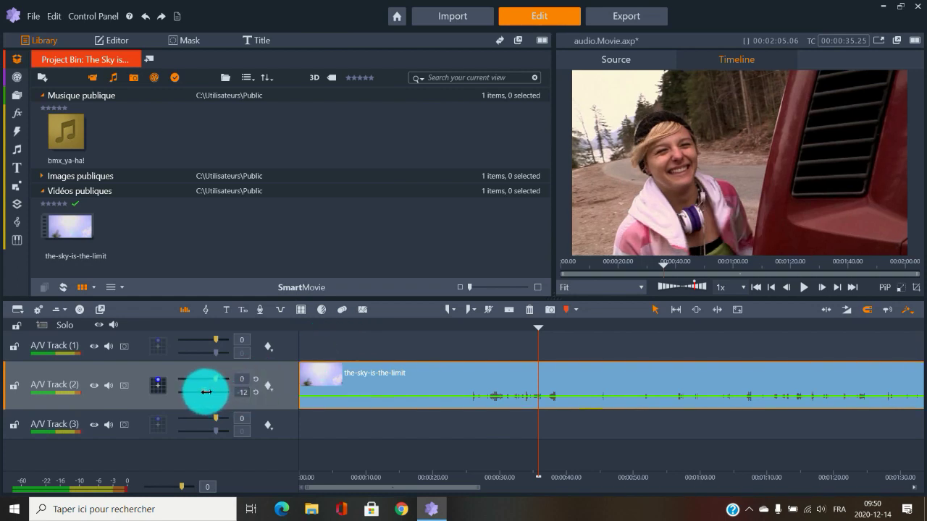
left_click_drag(203, 391, 211, 392)
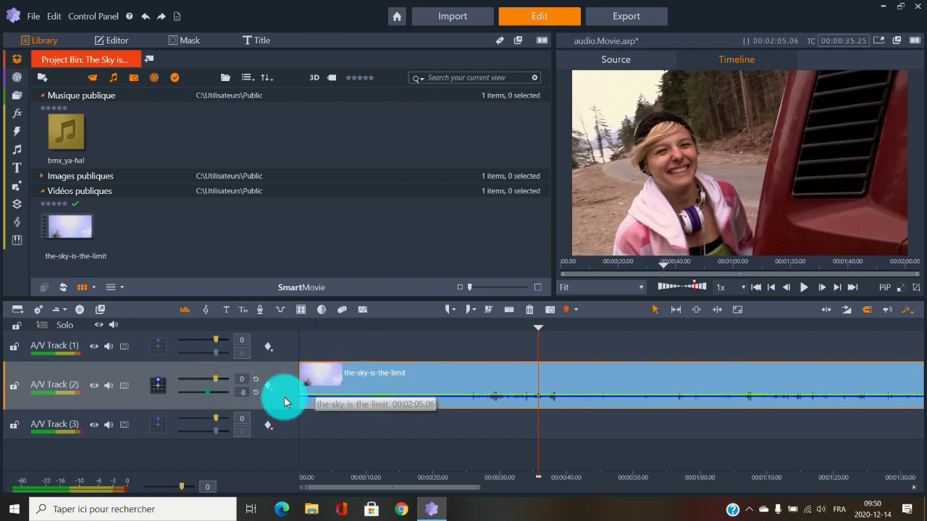
left_click_drag(205, 390, 224, 392)
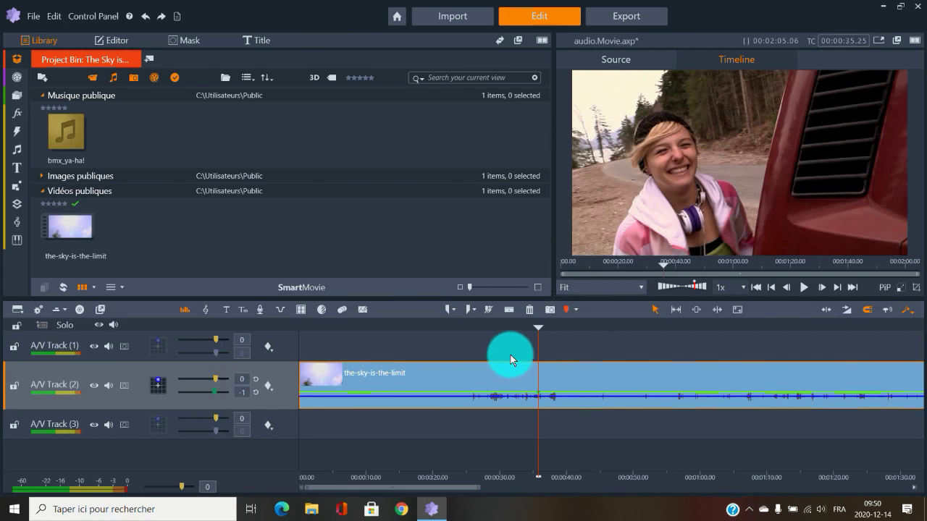
- Play the clip from about 25 seconds, stop at 00:00:29.10 and raise A/V Track (2)'s clip volume there to 4
left_click(467, 327)
key("space")
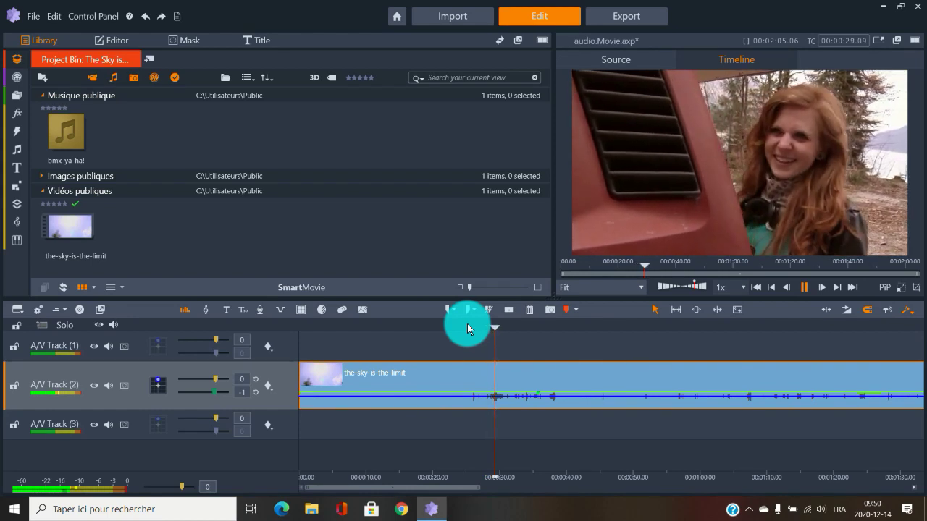
key("space")
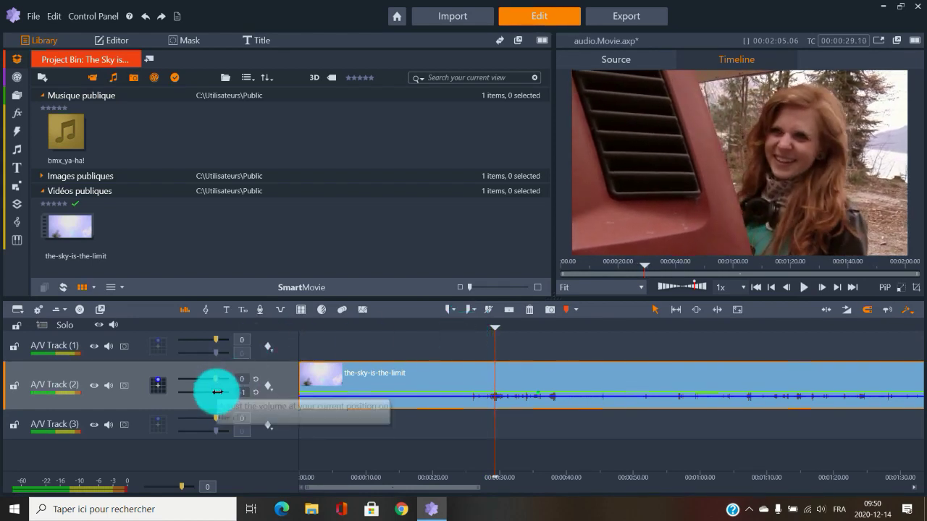
left_click_drag(215, 391, 226, 390)
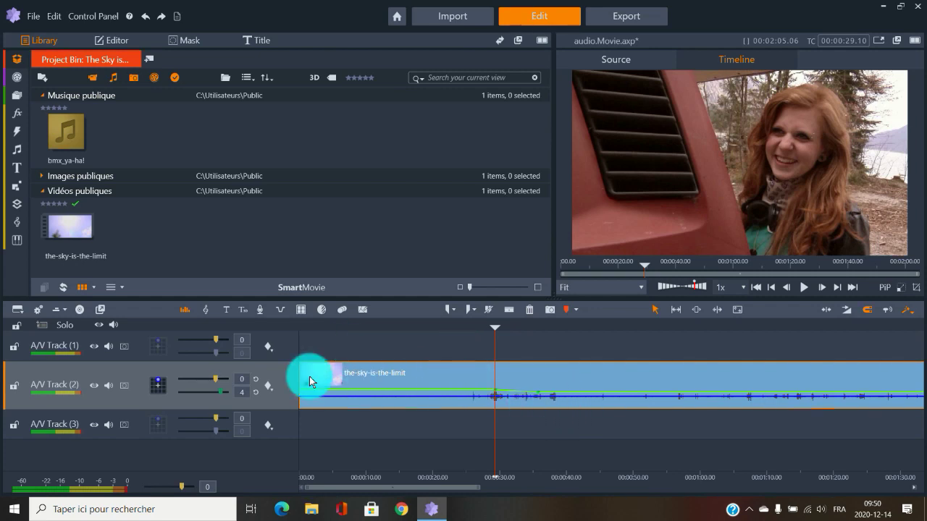
- Add two volume keyframes at about 48 seconds and 1:01 in A/V Track (2)'s enlarged volume editor, and close the editor
left_click(268, 386)
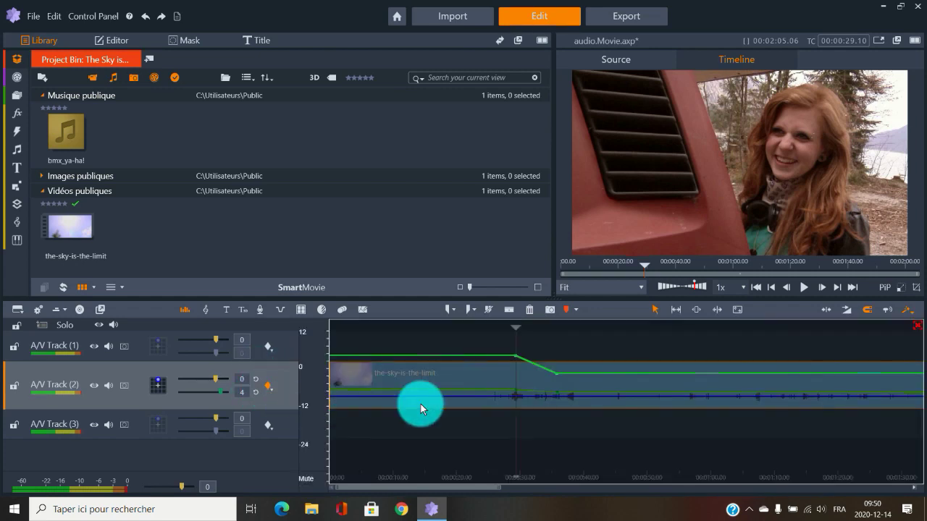
left_click(633, 374)
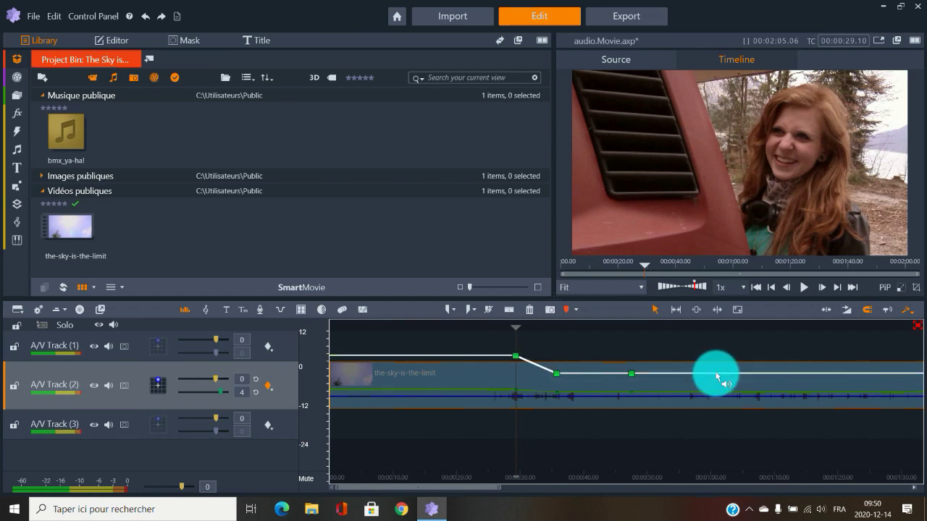
left_click(716, 375)
left_click(273, 389)
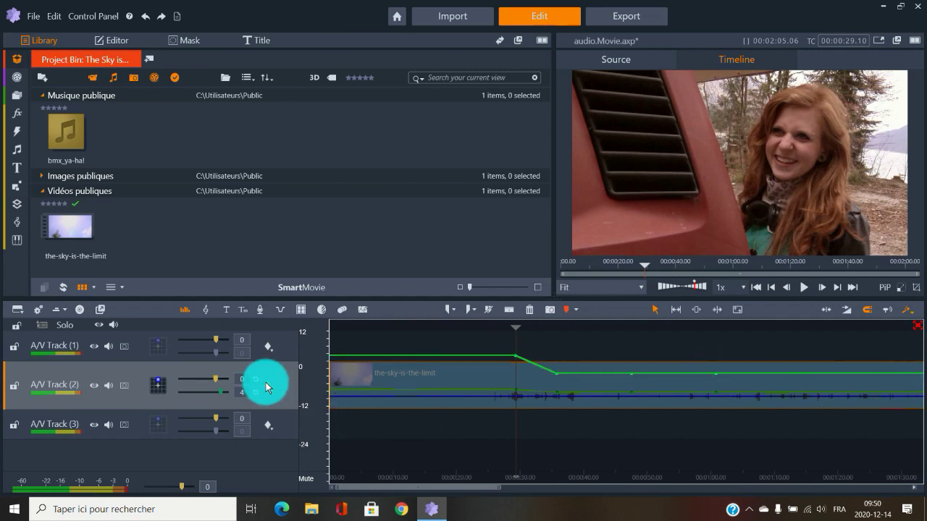
left_click(266, 383)
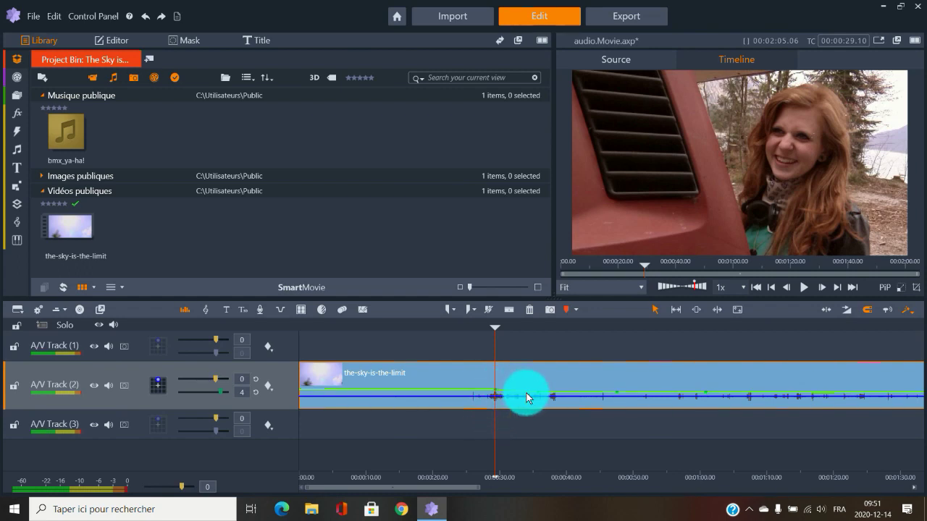
- Lower the clip's two middle volume keyframes to about -17 and raise the last one to about 11
left_click_drag(541, 395, 535, 396)
left_click(493, 389)
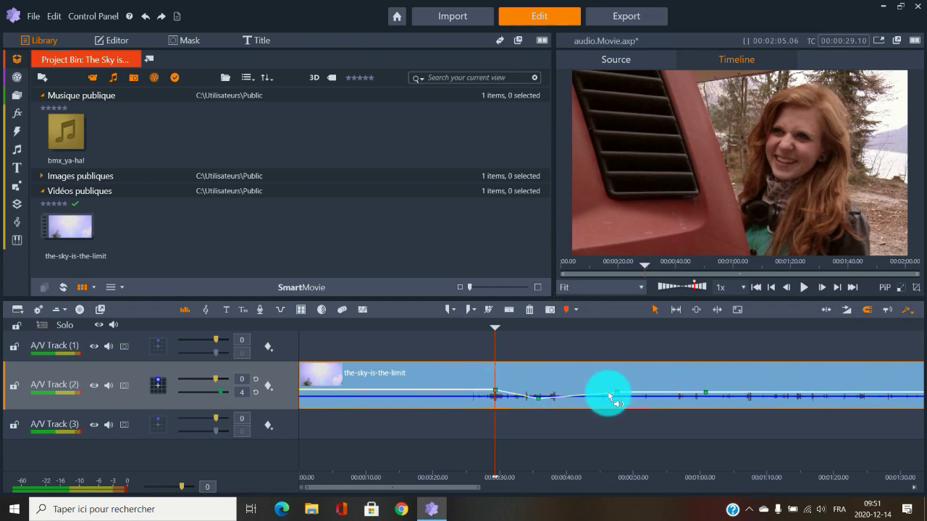
left_click_drag(618, 394, 624, 396)
mouse_move(699, 391)
left_mouse_down()
mouse_move(706, 396)
mouse_move(705, 387)
left_mouse_up()
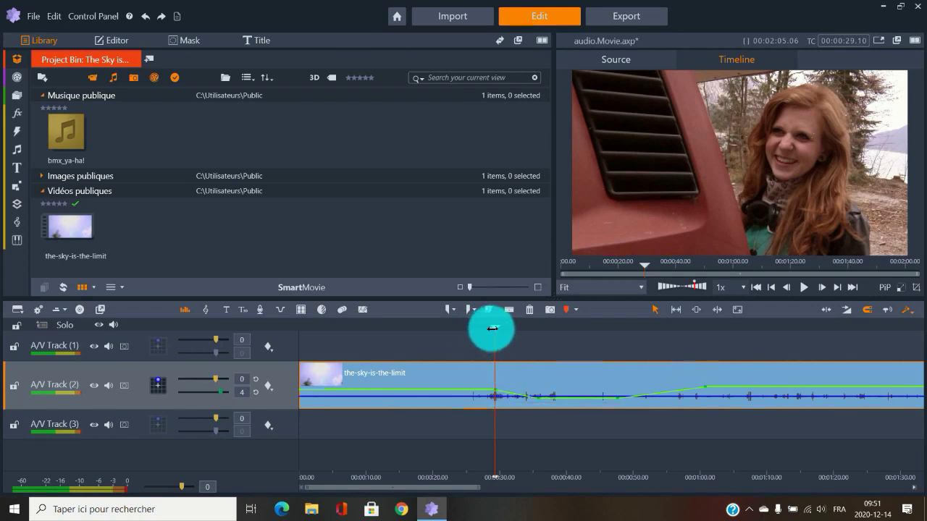
- Move the clip's first two volume keyframes earlier, to about 23 and 27 seconds, so the dip starts before the loud section
left_click_drag(490, 326, 460, 327)
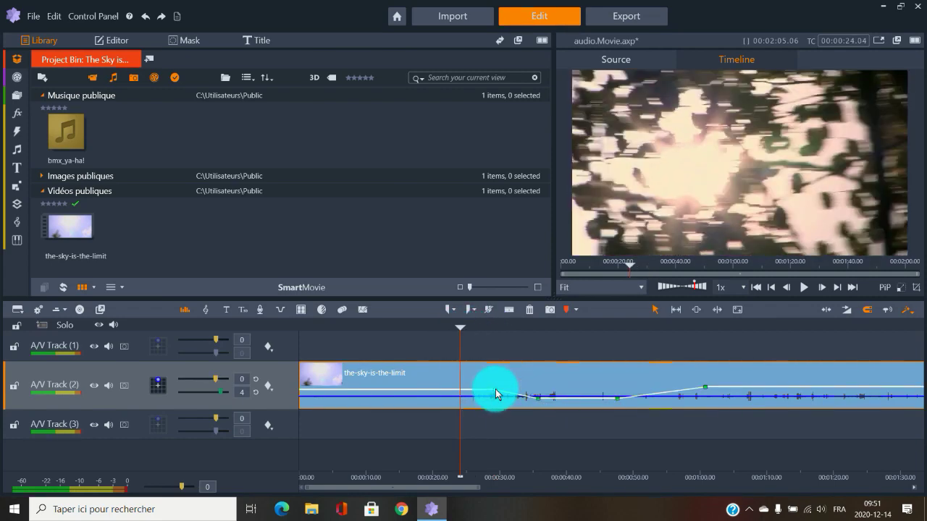
left_click_drag(482, 388, 456, 390)
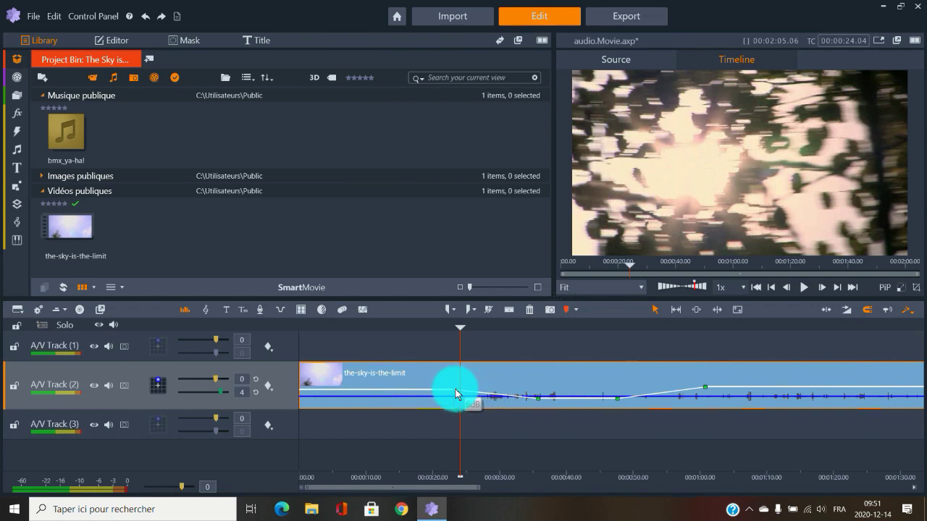
left_click_drag(538, 399, 478, 399)
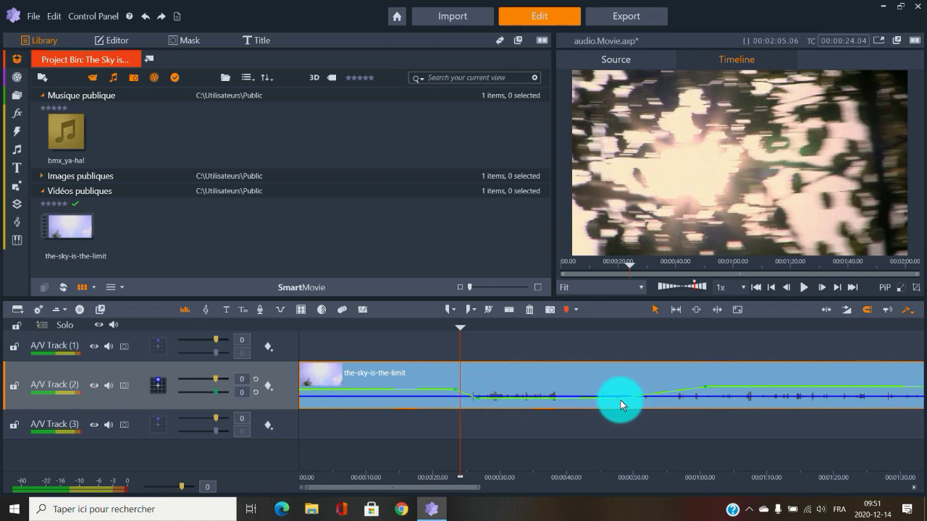
- Play the timeline from about 21 to 32 seconds to listen to the volume dip
left_click(439, 325)
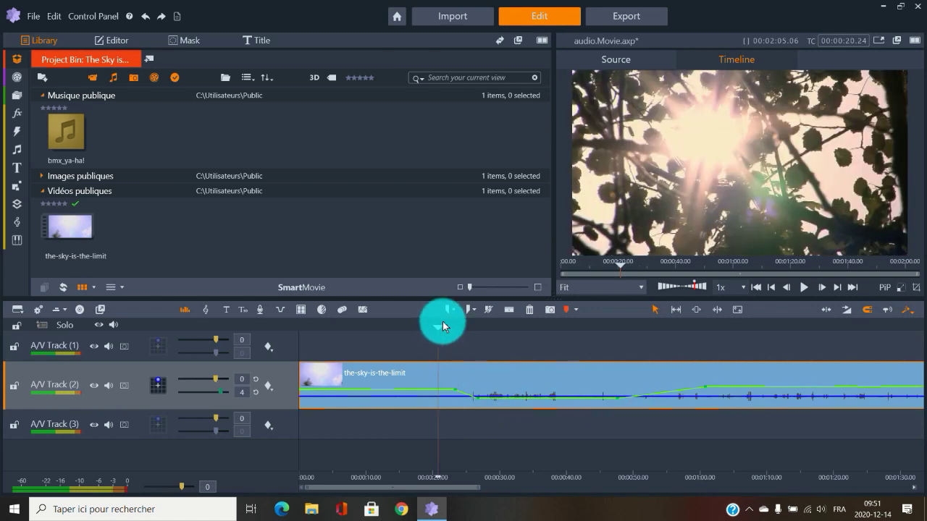
key("space")
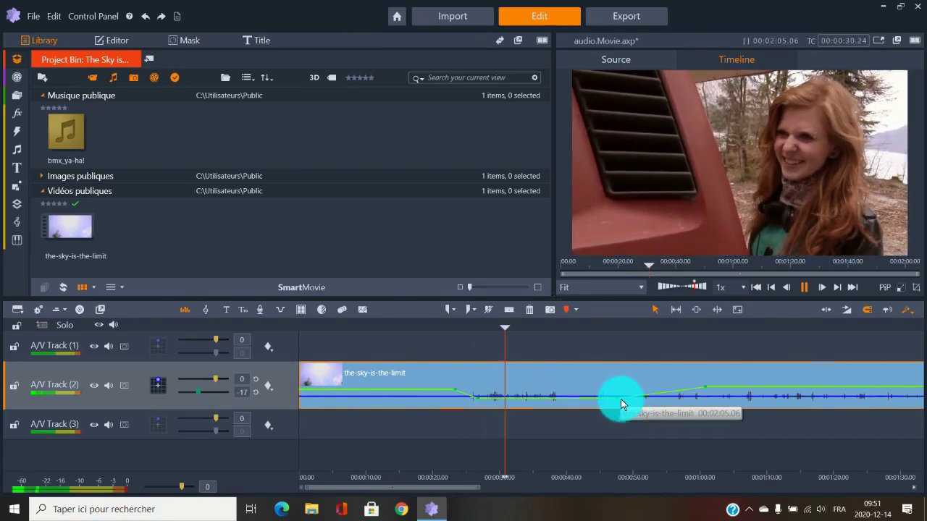
key("space")
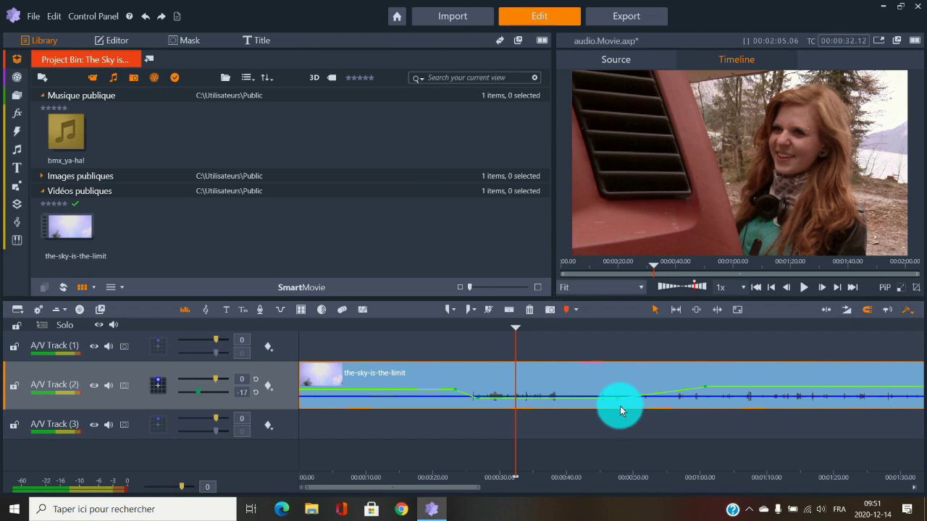
- Lower the clip's two middle volume keyframes all the way to Mute
left_click(619, 404)
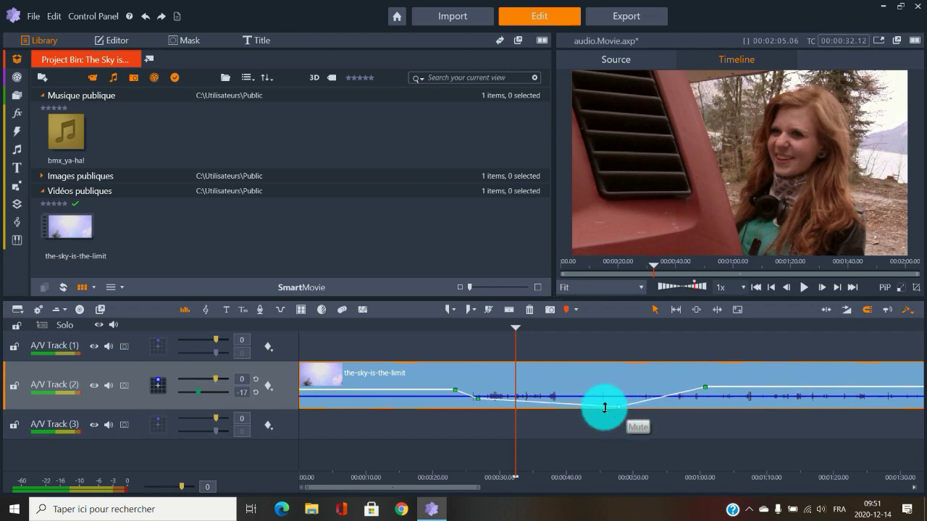
double_click(477, 399)
left_click_drag(478, 399, 480, 414)
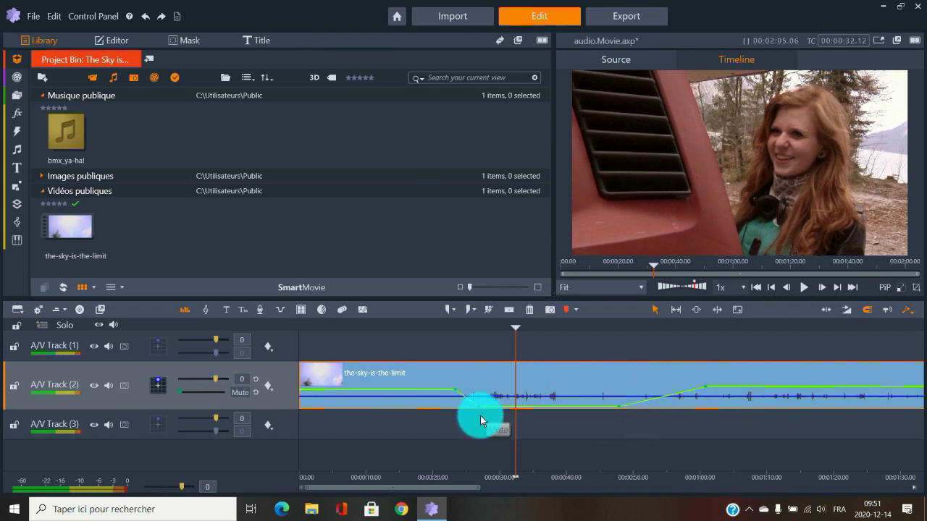
- Play from about 22 seconds through the muted section, and check A/V Track (2)'s volume at about 50 seconds and 1:02
left_click(448, 327)
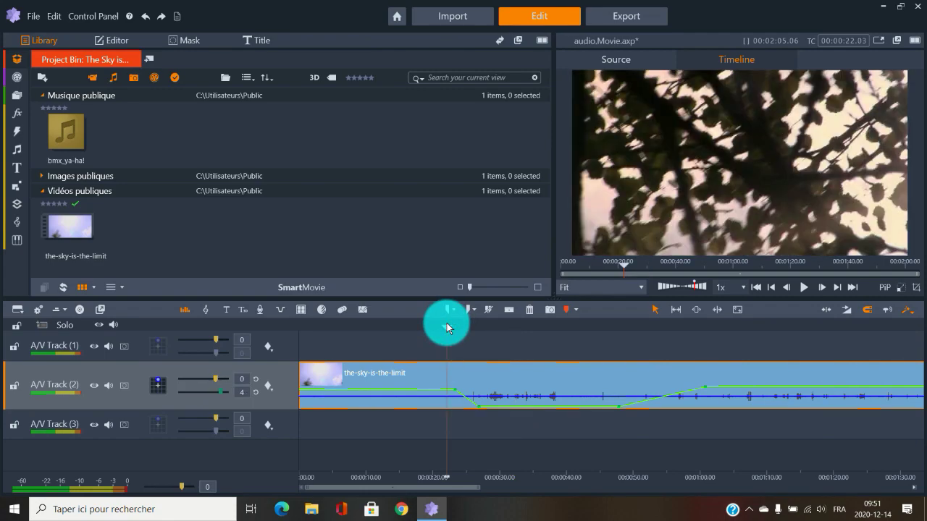
key("space")
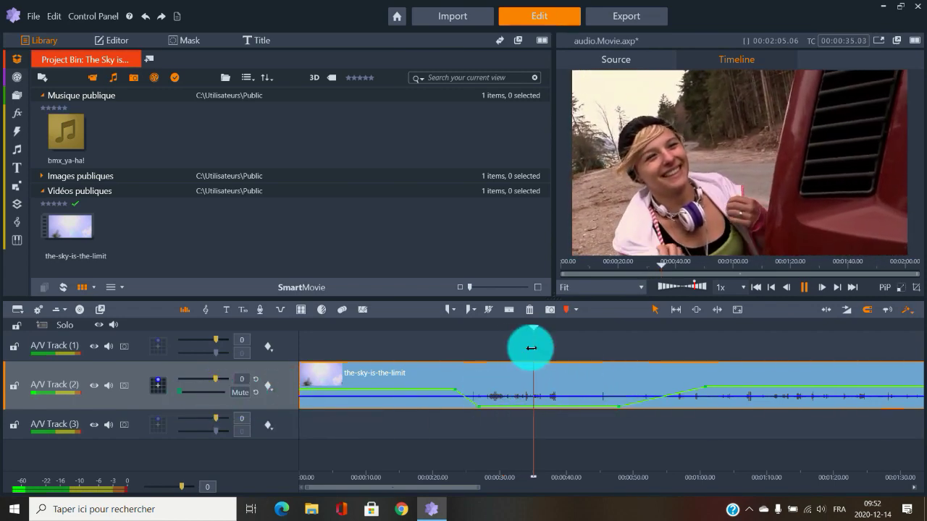
left_click_drag(539, 335, 632, 331)
left_click(313, 366)
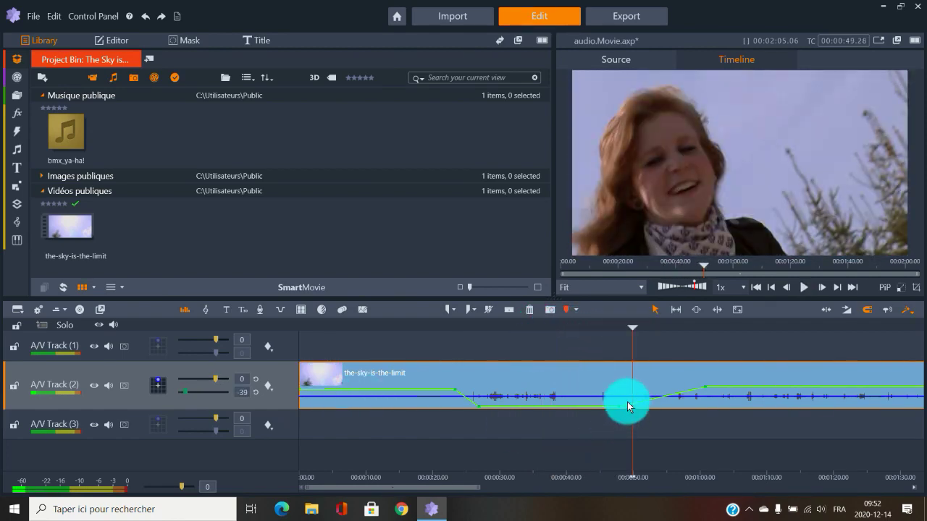
left_click(185, 391)
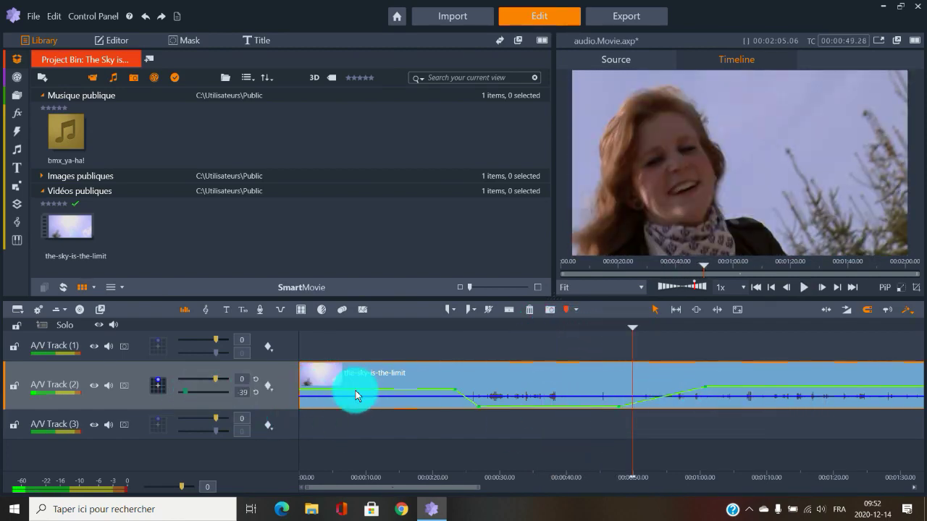
left_click(630, 326)
left_click_drag(632, 327, 716, 326)
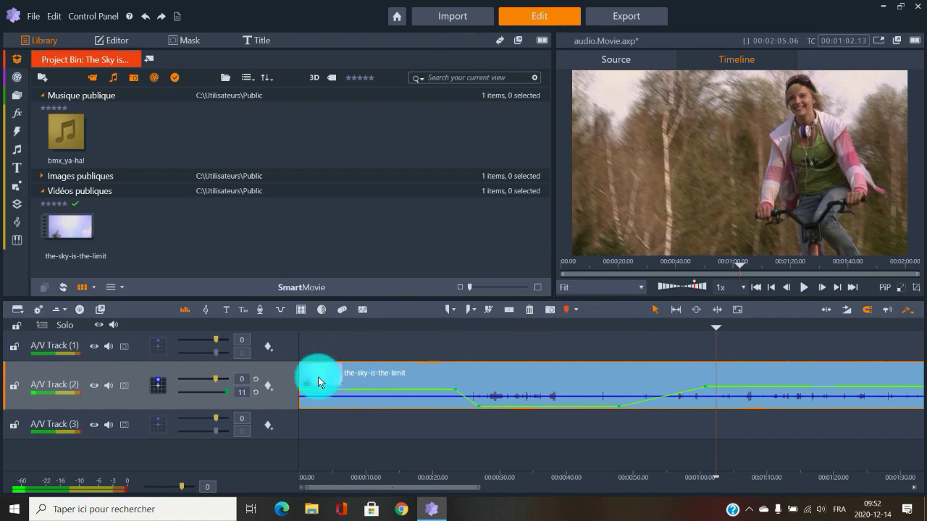
- View A/V Track (2)'s enlarged volume curve, and hide the volume editor and the audio mixer
left_click(269, 391)
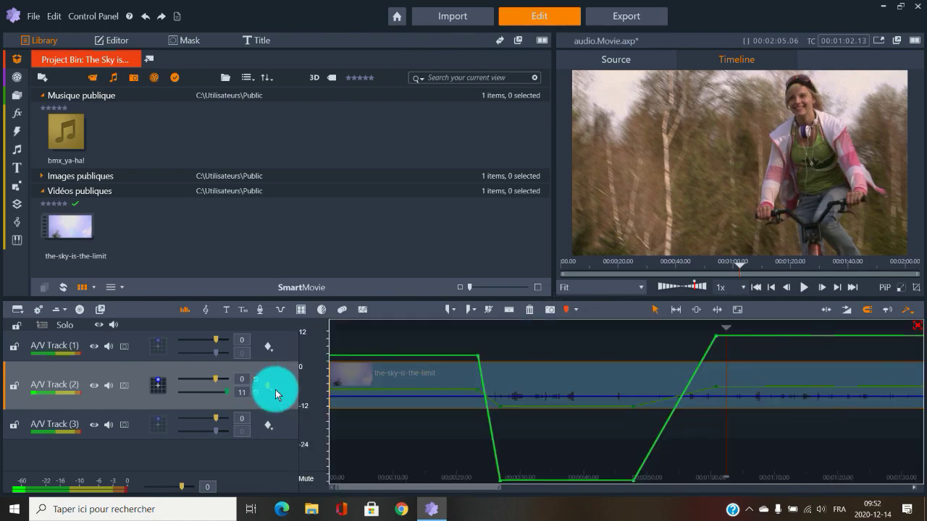
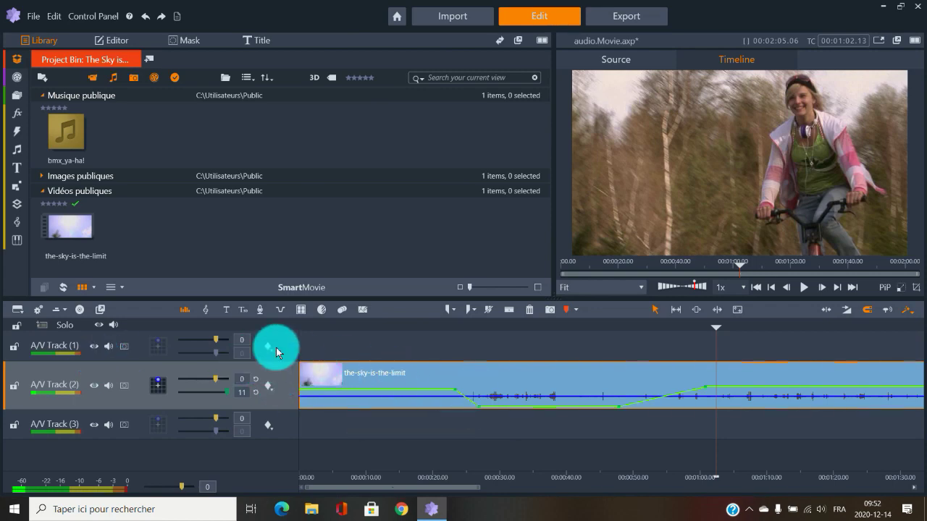
left_click(186, 309)
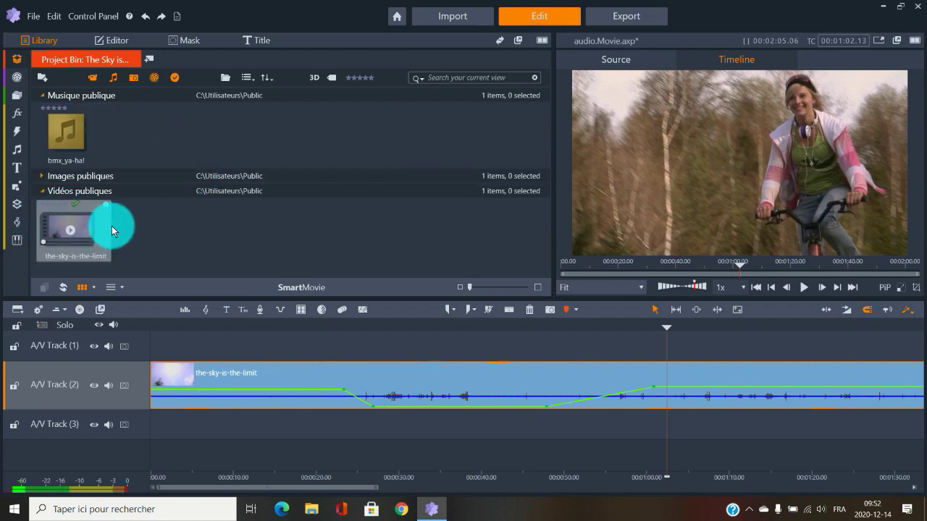
- Browse the ScoreFitter songs in the SoundStage library and preview Classical - Soothing Balm
mouse_move(20, 223)
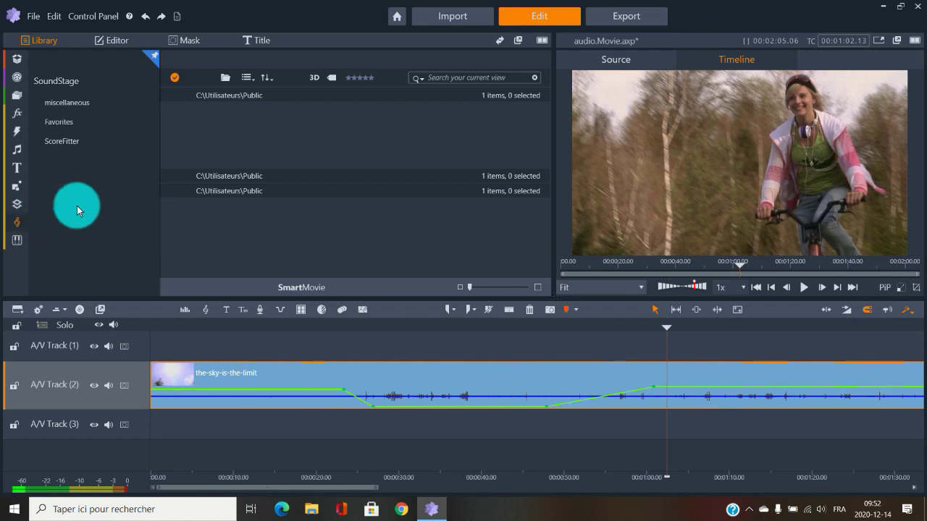
left_click(71, 143)
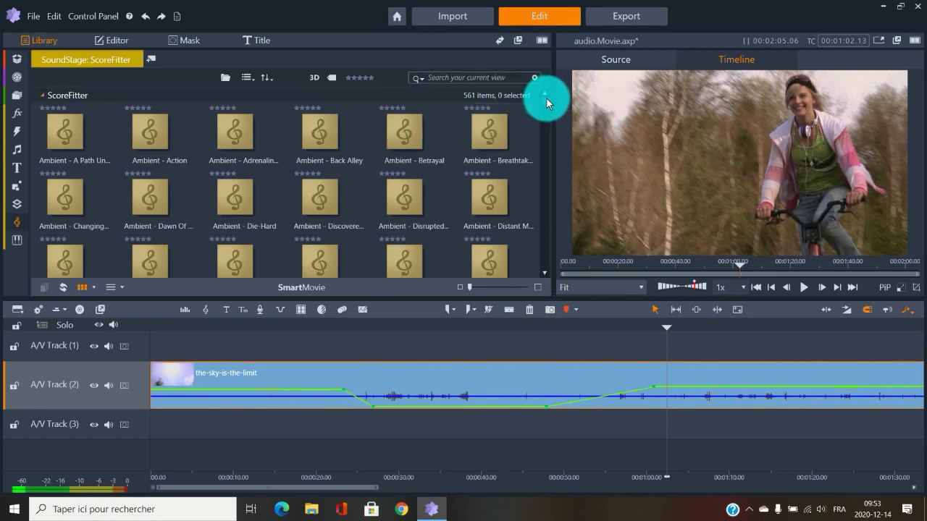
left_click_drag(545, 101, 540, 122)
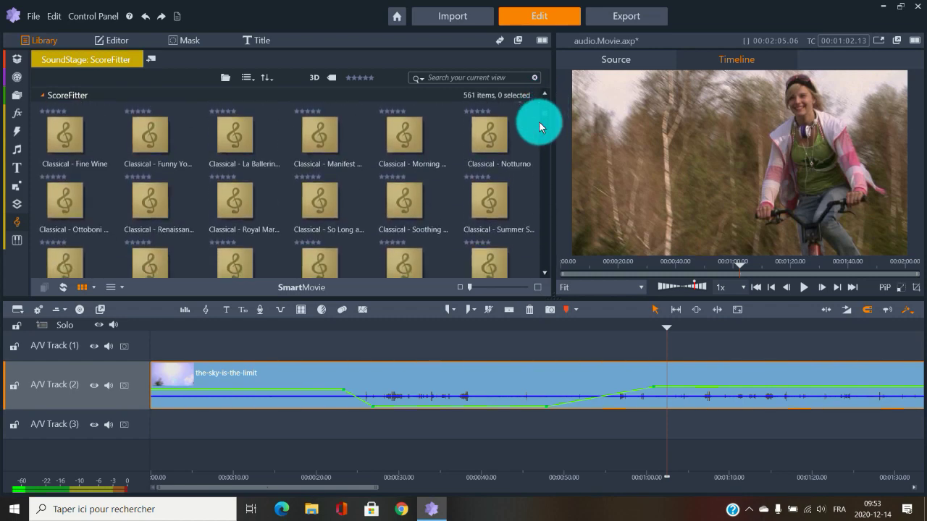
left_click(406, 213)
left_click(778, 286)
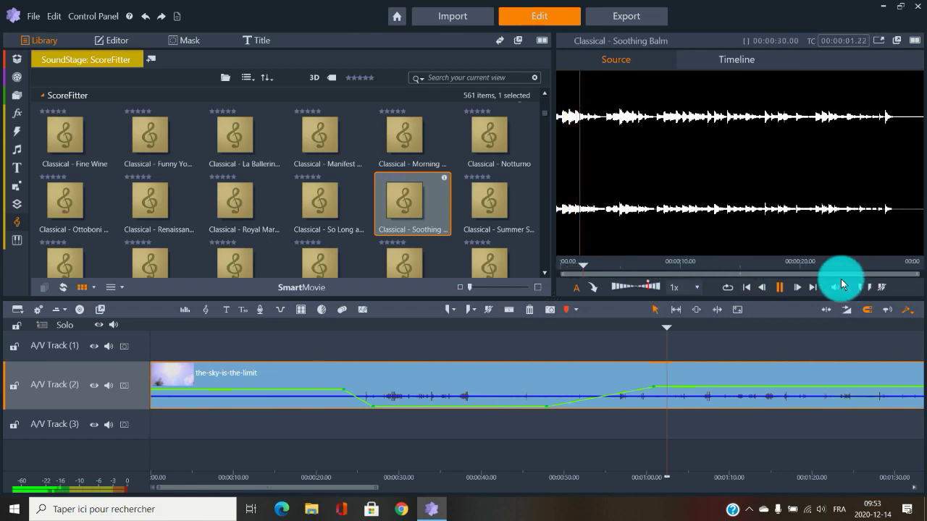
- Browse further to the Electronica songs, preview Electronica - Sub Popper, and stop playback
scroll(456, 185, "down", 5)
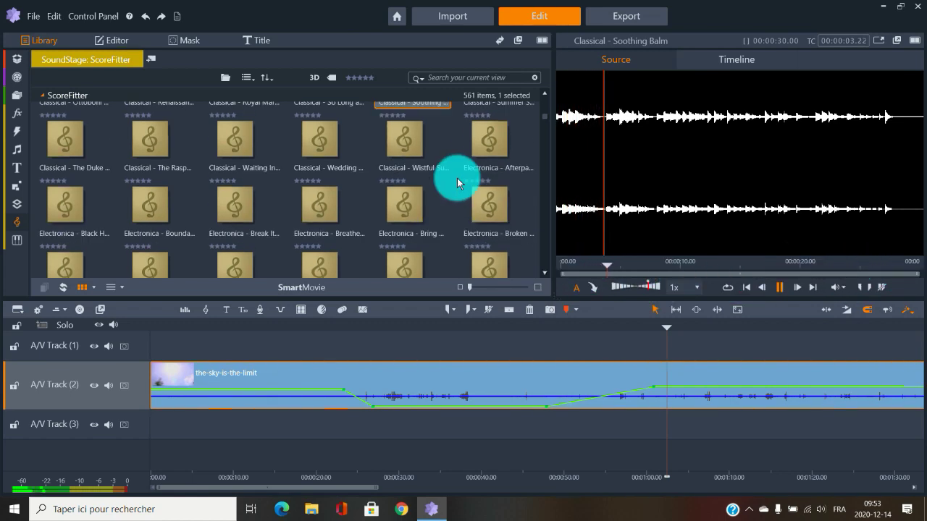
scroll(455, 185, "down", 3)
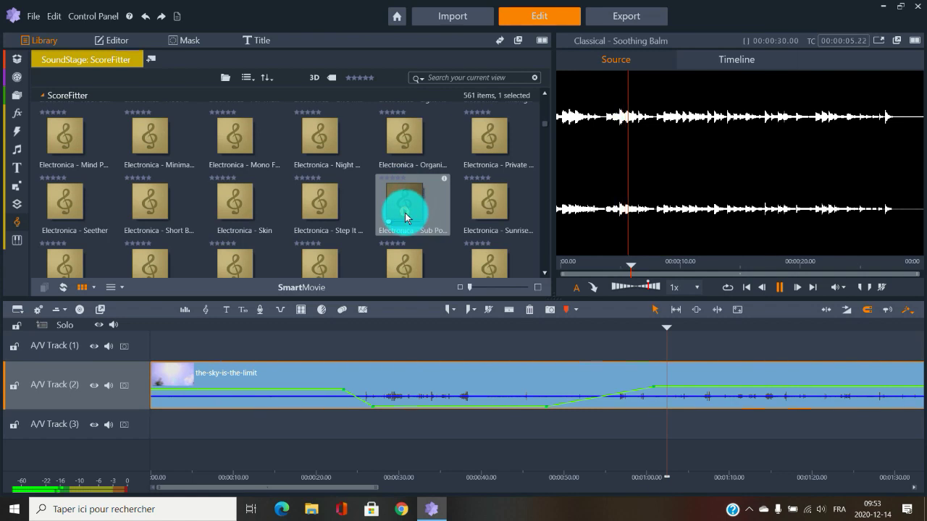
left_click(404, 213)
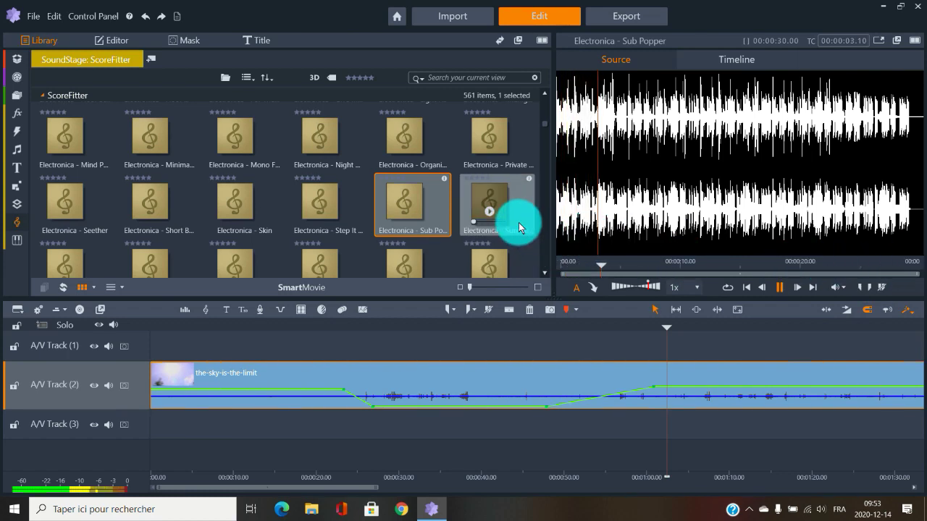
left_click(780, 286)
- Search the ScoreFitter library for rock, preview Inspirational - Bach Rock, and stop playback
left_click(450, 79)
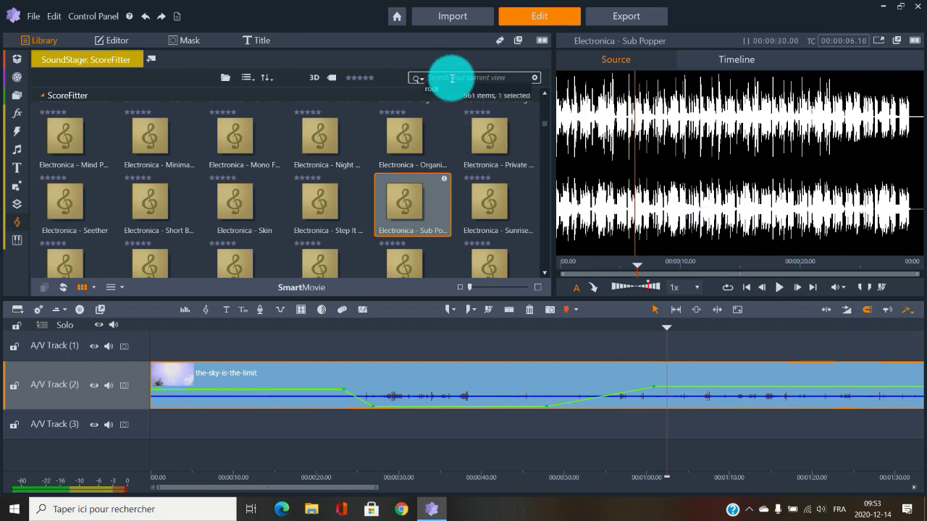
left_click(441, 87)
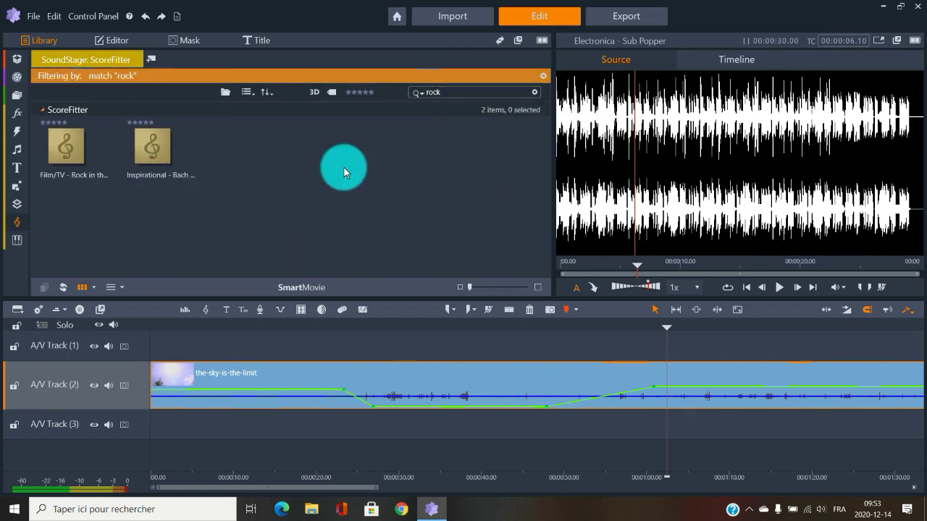
left_click(149, 156)
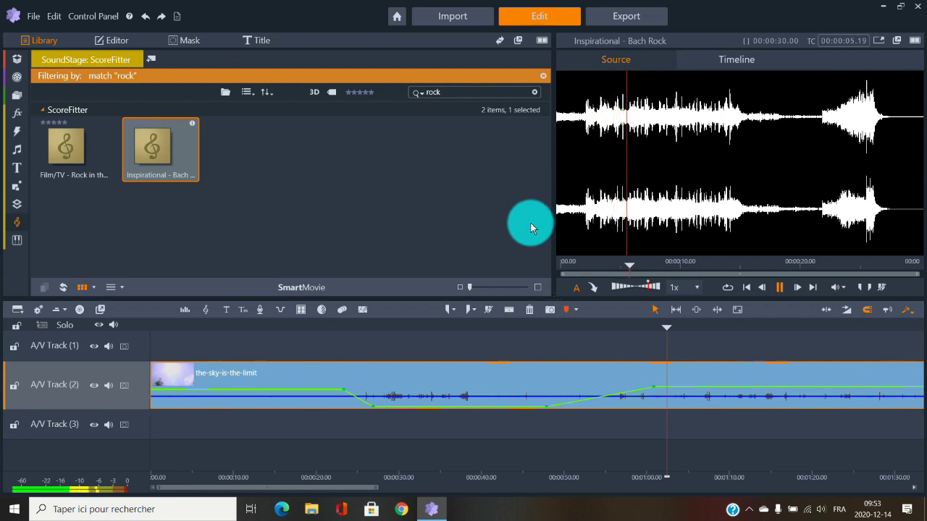
left_click(782, 288)
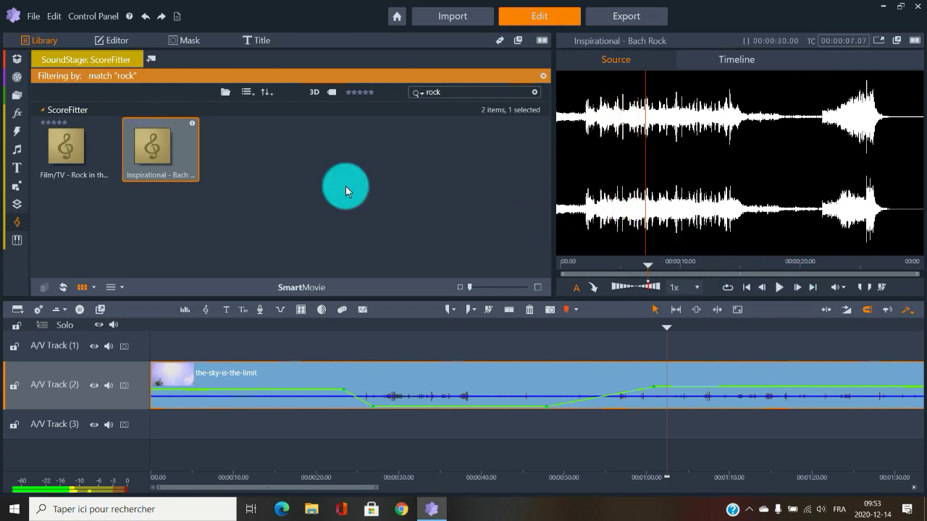
- Try the Inspirational - Bach Rock song on A/V Track (3) starting at about 20 seconds, and delete it again
left_click_drag(149, 139, 187, 424)
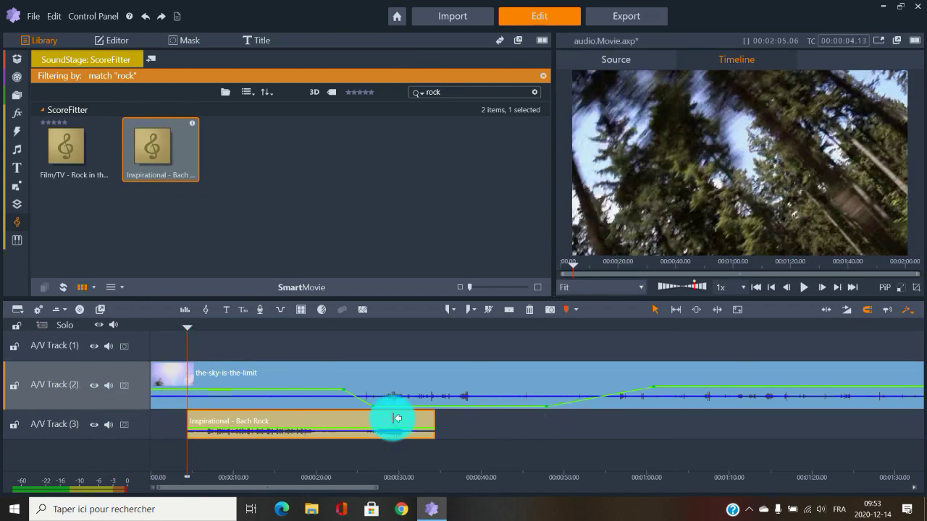
left_click_drag(343, 429, 472, 430)
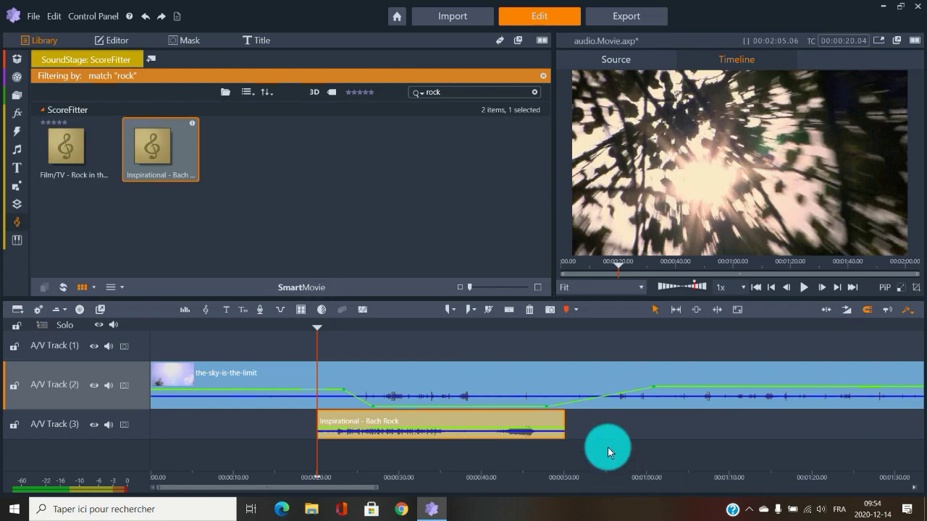
key("Delete")
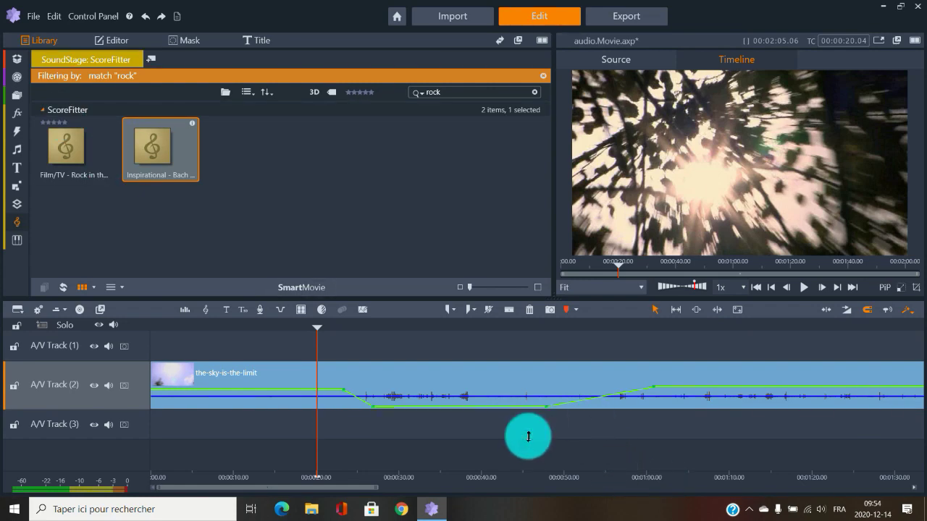
- Preview the Distant Memories version of the Ambient song Drama in the ScoreFitter song generator, and stop the preview
left_click(206, 315)
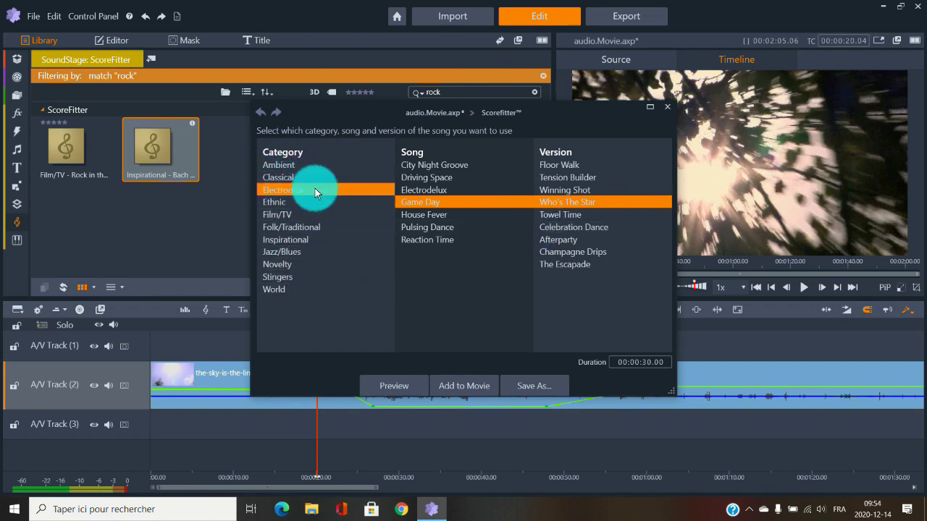
left_click(282, 167)
left_click(413, 165)
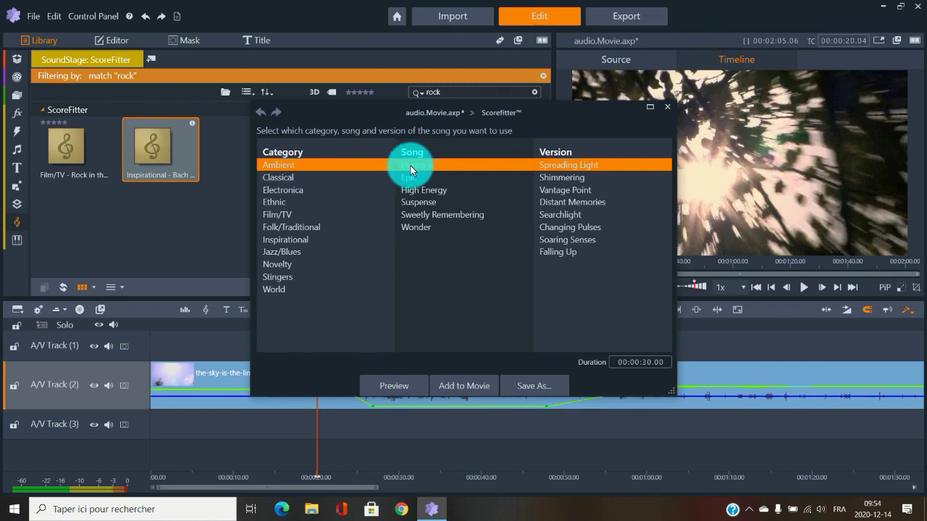
mouse_move(420, 167)
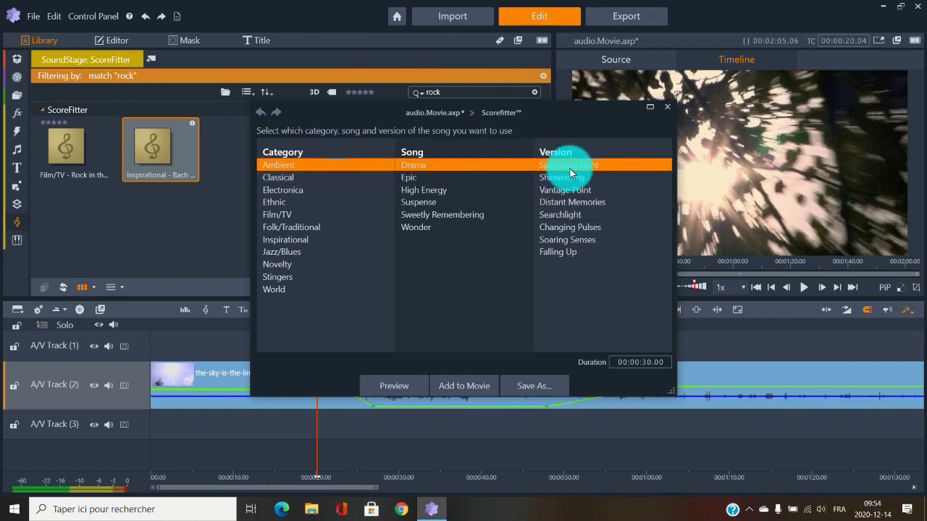
left_click(564, 206)
left_click(385, 378)
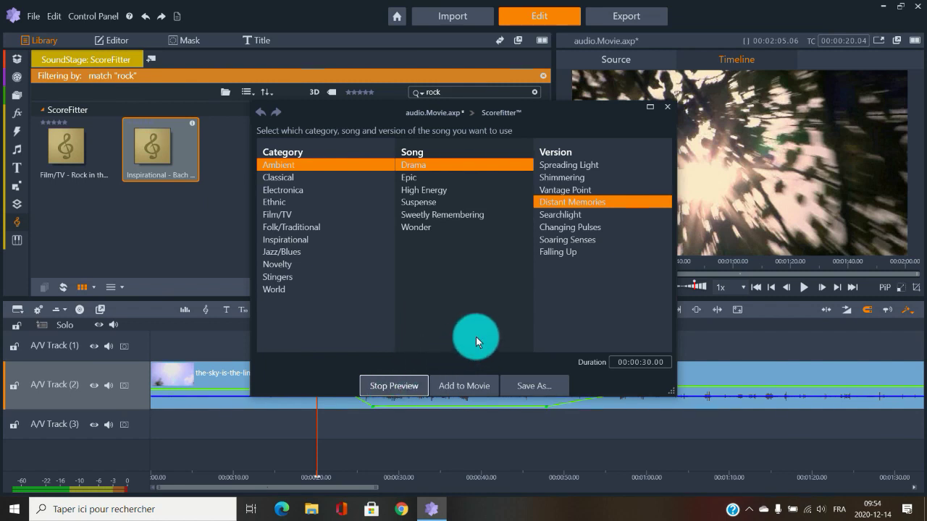
left_click(401, 389)
- Add the Soaring Senses version of Drama to the movie and move it to start at about 11 seconds on A/V Track (3)
left_click(565, 240)
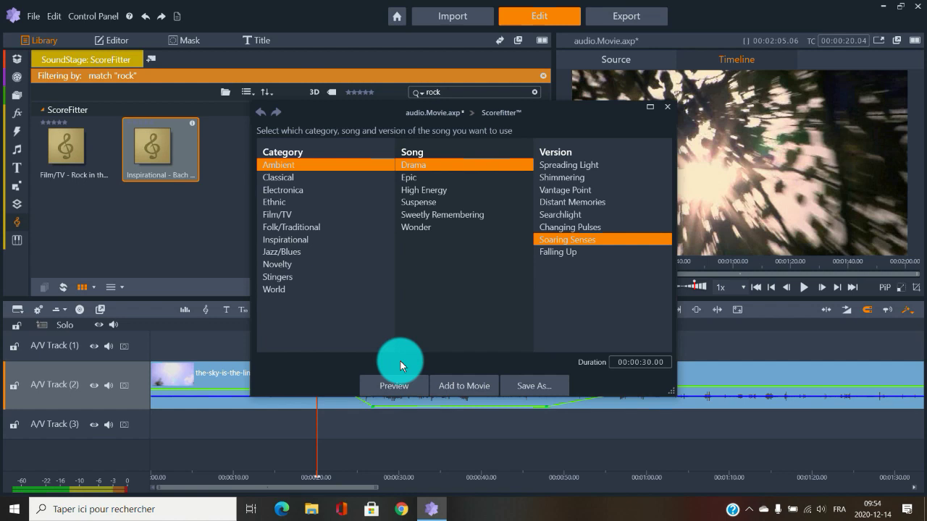
left_click(451, 387)
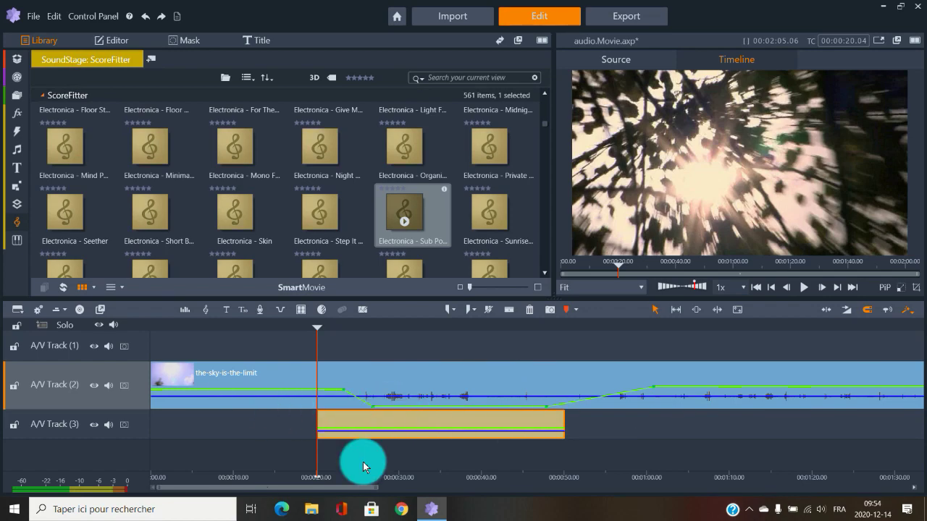
left_click_drag(509, 424, 387, 418)
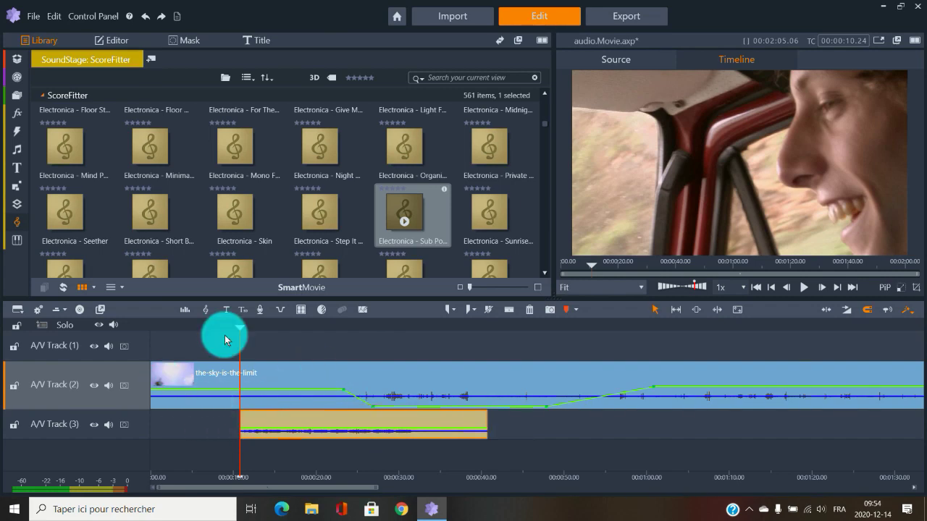
- With the audio mixer shown, try raising the Drama song's volume and lowering it to -2, and view A/V Track (3)'s enlarged volume curve
left_click(184, 310)
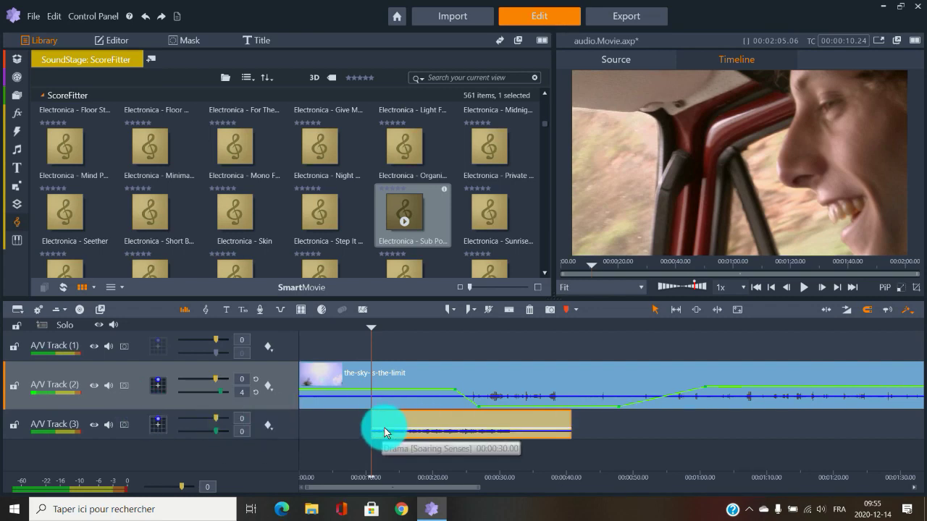
mouse_move(383, 437)
left_mouse_down()
mouse_move(384, 418)
mouse_move(385, 426)
left_mouse_up()
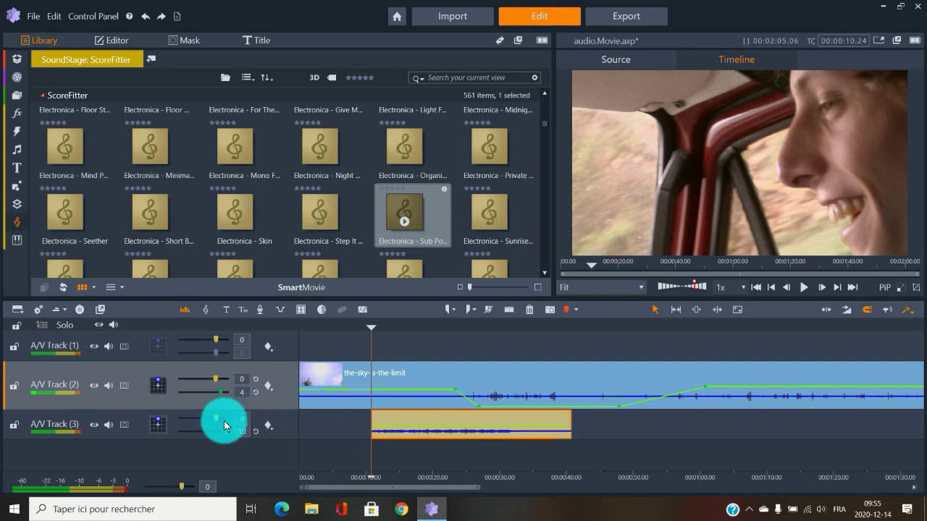
left_click_drag(228, 430, 208, 433)
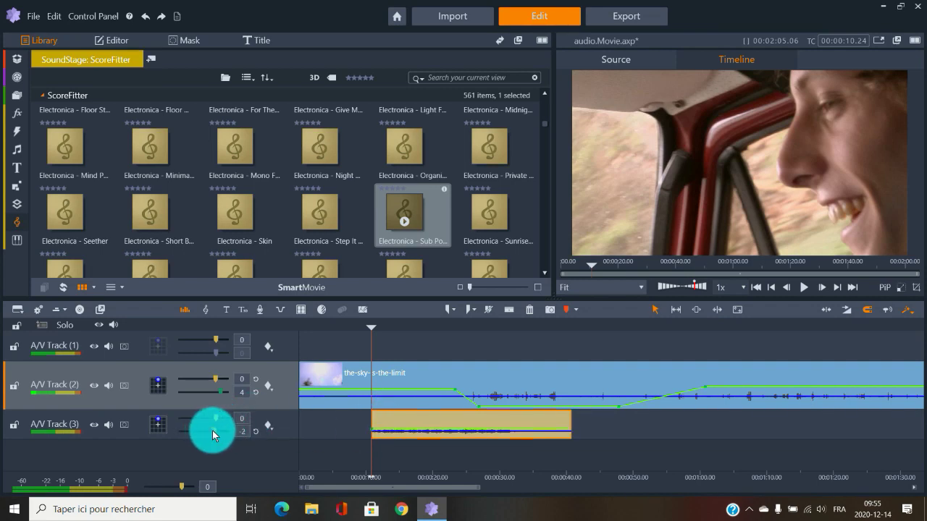
left_click(267, 423)
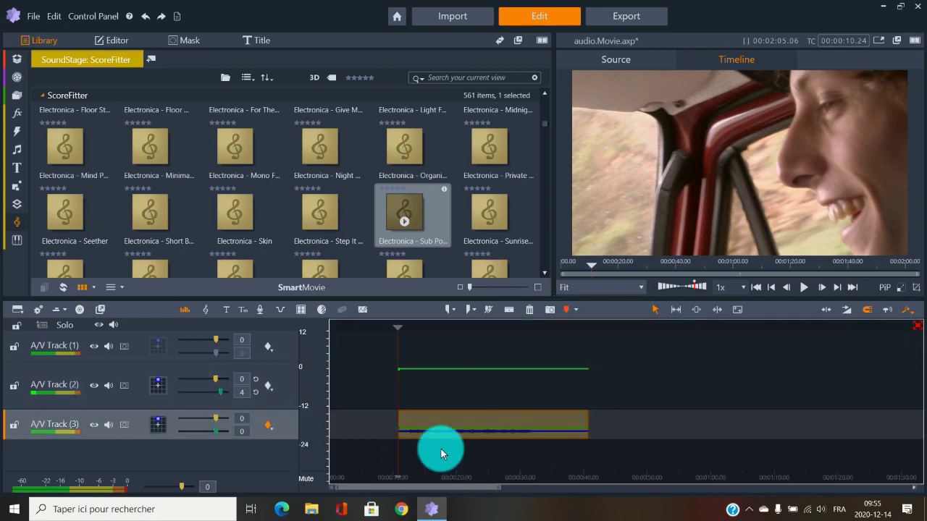
left_click(267, 423)
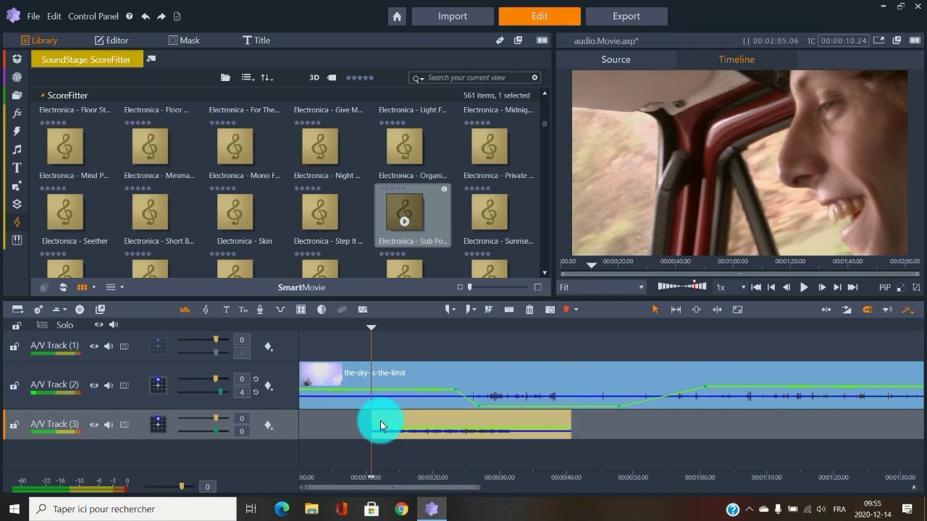
- Try fades at the start and end of the Drama song, and remove them again
mouse_move(379, 417)
left_mouse_down()
mouse_move(399, 418)
mouse_move(375, 420)
mouse_move(392, 413)
left_mouse_up()
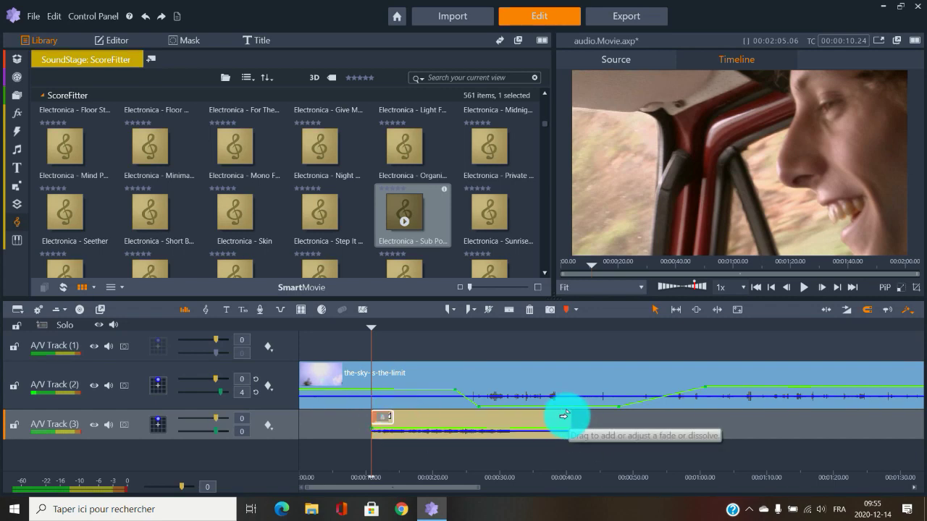
mouse_move(560, 416)
left_mouse_down()
mouse_move(542, 414)
mouse_move(575, 418)
mouse_move(575, 432)
mouse_move(557, 427)
mouse_move(584, 427)
mouse_move(548, 420)
mouse_move(579, 423)
left_mouse_up()
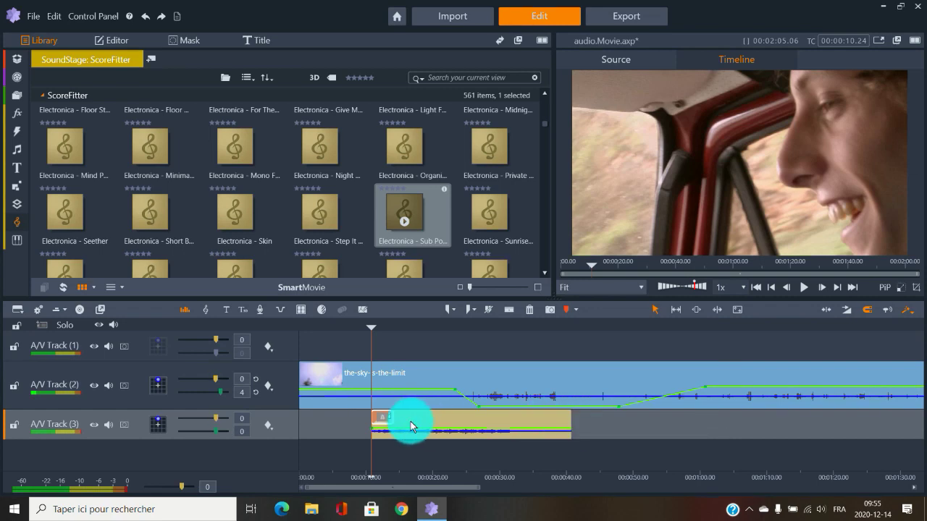
left_click_drag(411, 426, 352, 413)
- Delete the Drama song from A/V Track (3) and hide the audio mixer
left_click(558, 435)
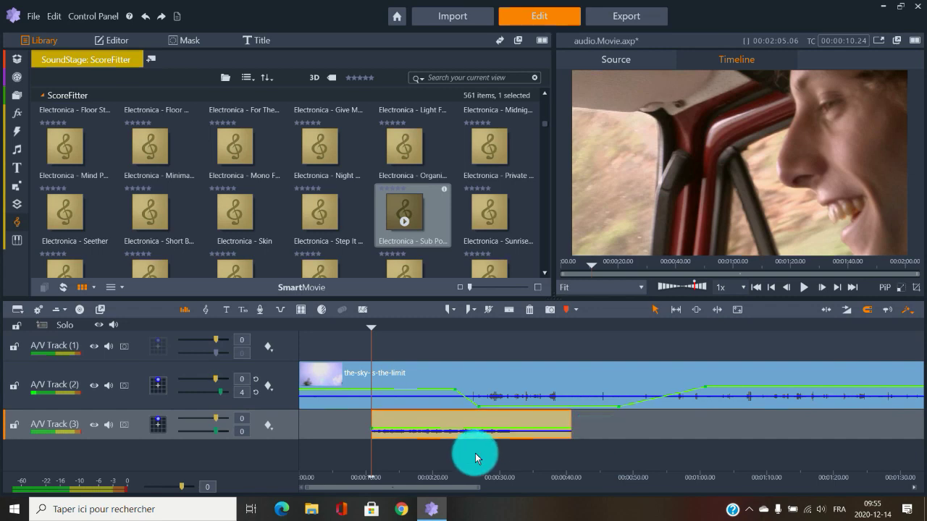
key("Delete")
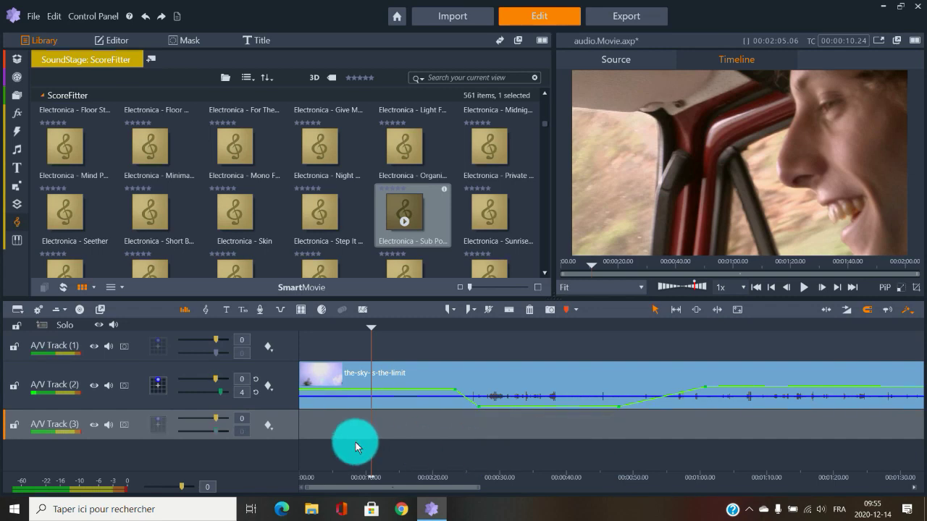
left_click(186, 309)
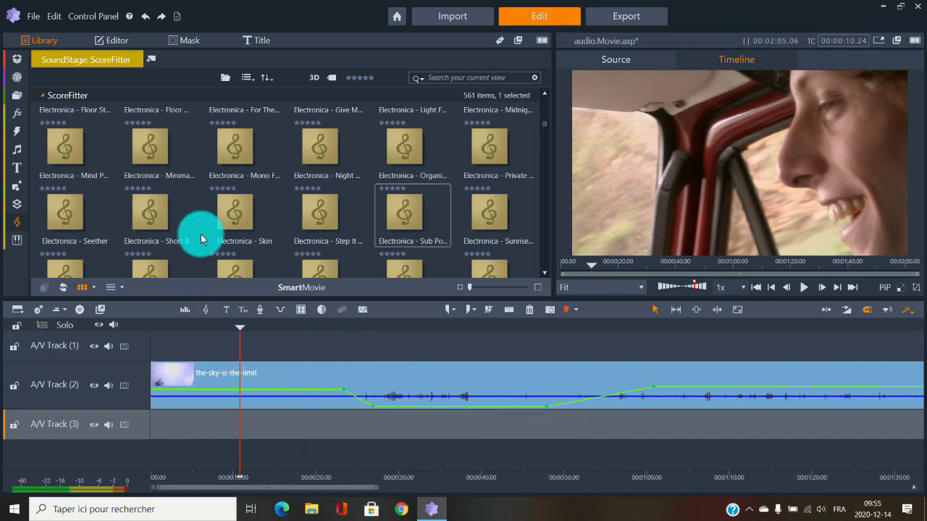
- Add the bmx_ya-ha! music from The Sky is the Limit project bin to A/V Track (3), starting at about 4 seconds
left_click(16, 59)
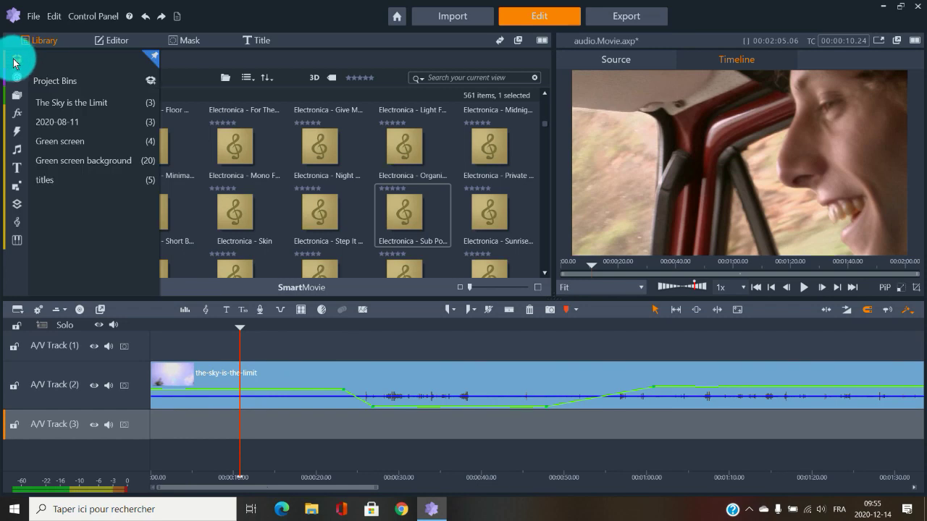
left_click(68, 102)
left_click_drag(99, 124, 182, 434)
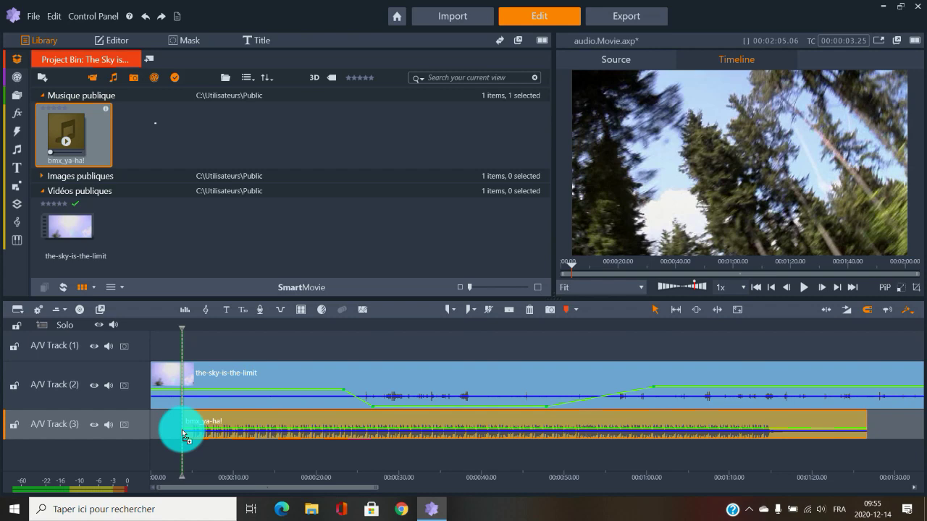
left_click_drag(276, 489, 484, 459)
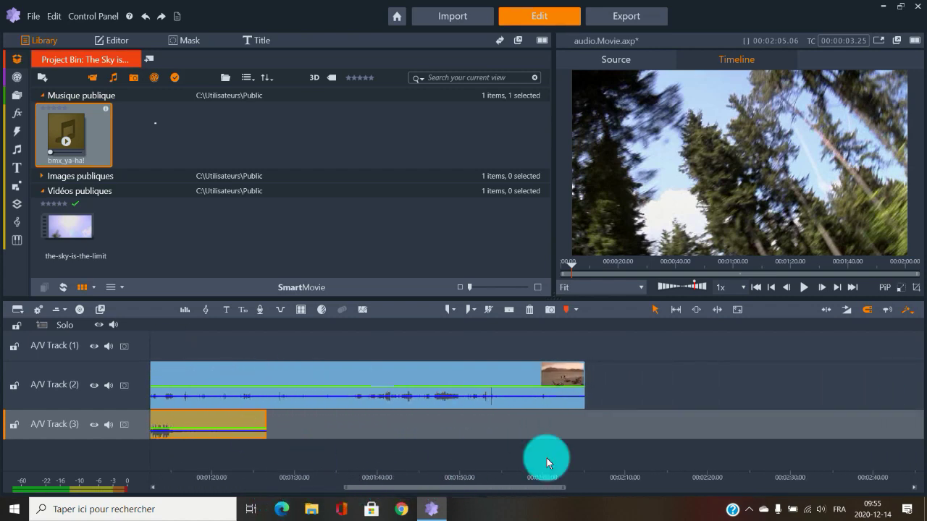
left_click_drag(467, 491, 325, 487)
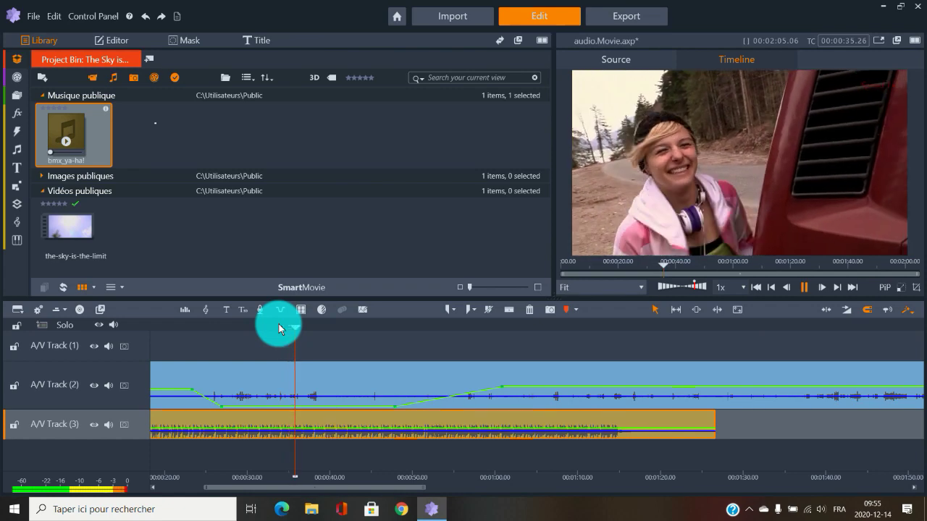
- Stop playback, split the bmx_ya-ha! music at 00:01:08.14 and move its second part to start at about 1:52
key("space")
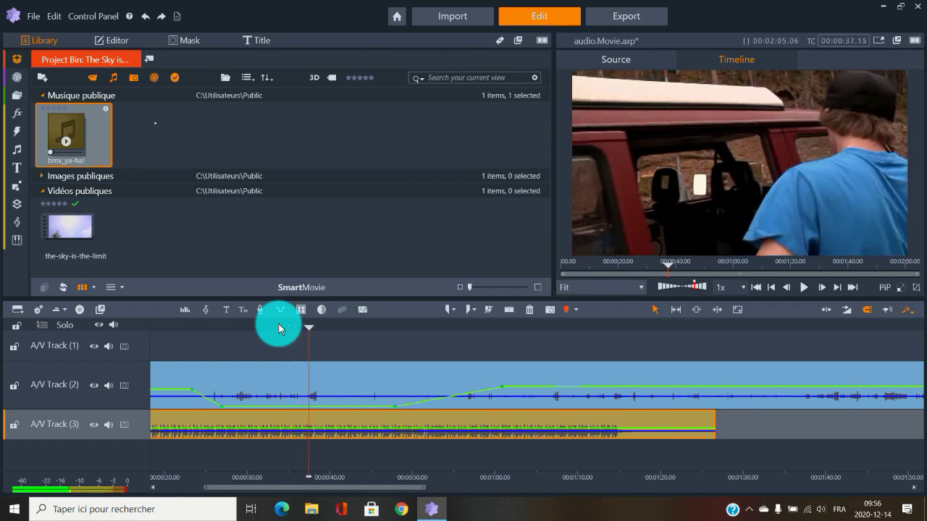
left_click_drag(376, 493, 523, 461)
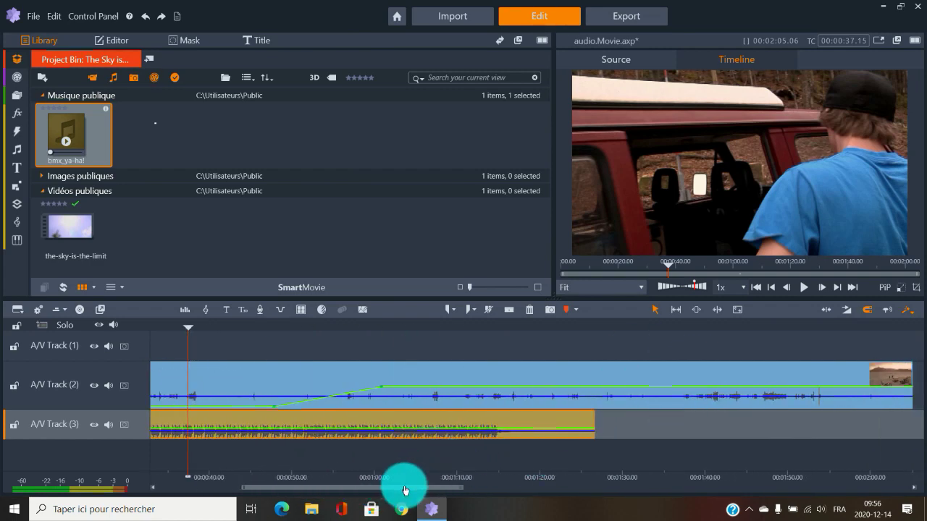
left_click_drag(405, 491, 414, 489)
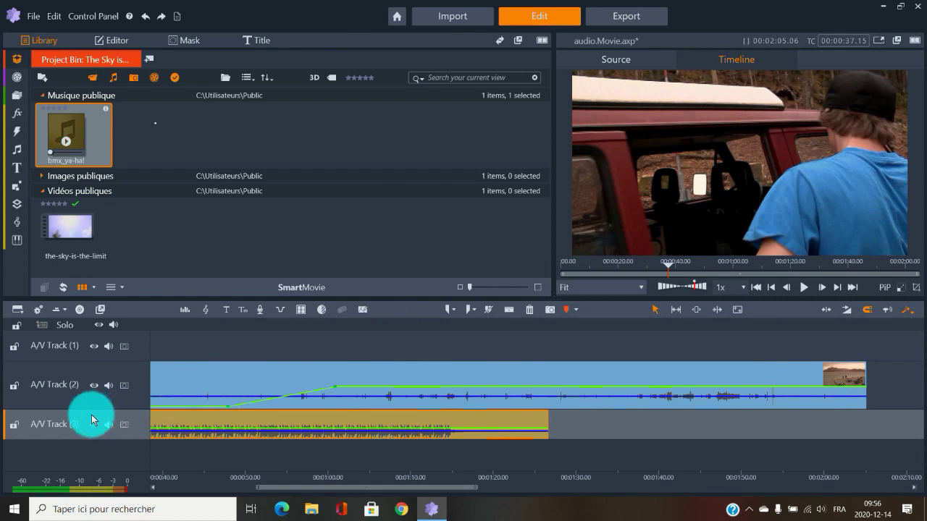
left_click(398, 323)
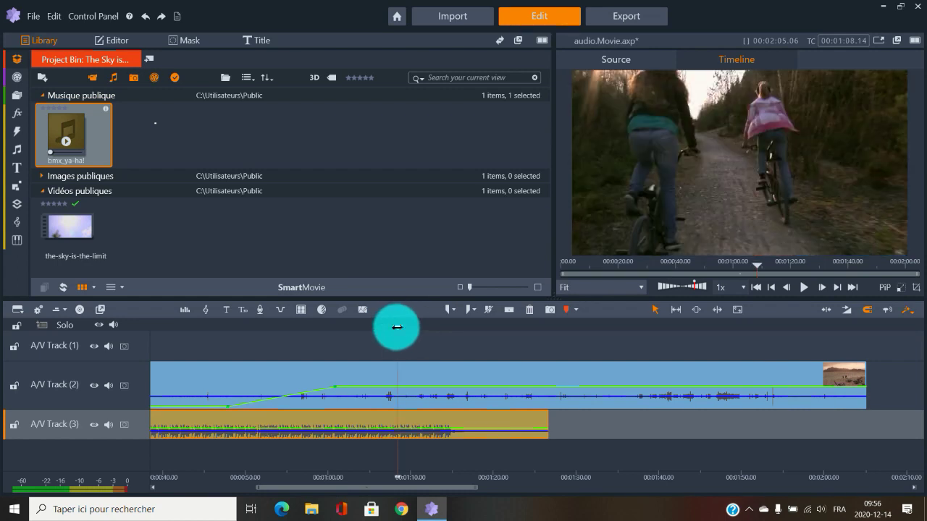
left_click(507, 310)
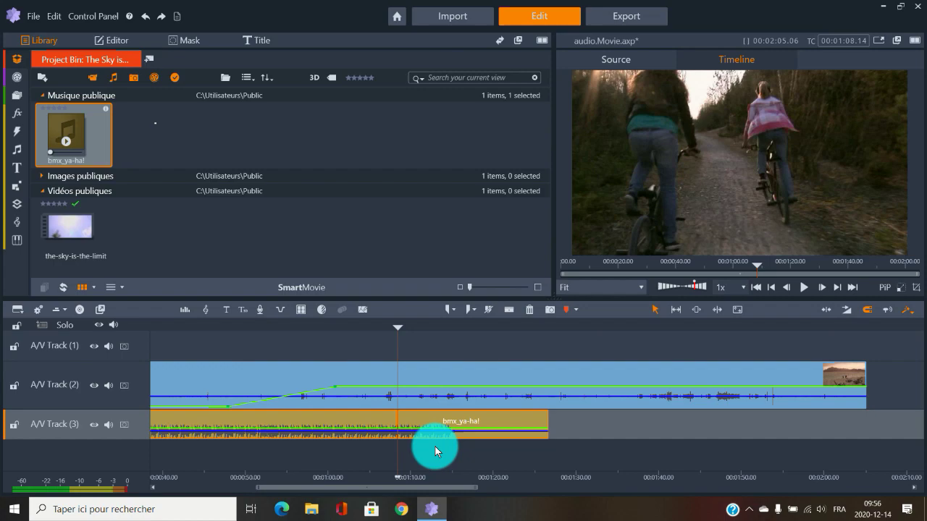
left_click_drag(450, 421, 822, 438)
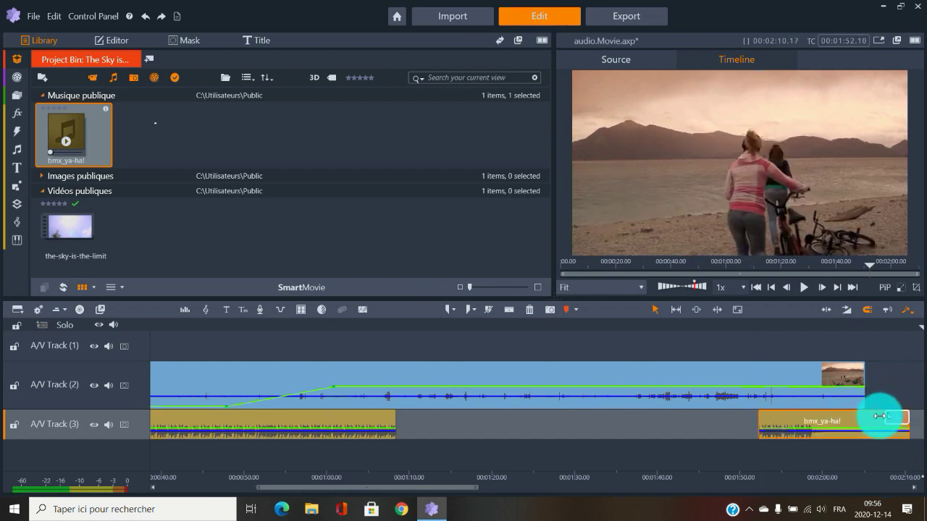
- Extend the start of the second bmx_ya-ha! part back to the first part and add a dissolve of about 5 seconds across their join
left_click_drag(764, 422, 402, 414)
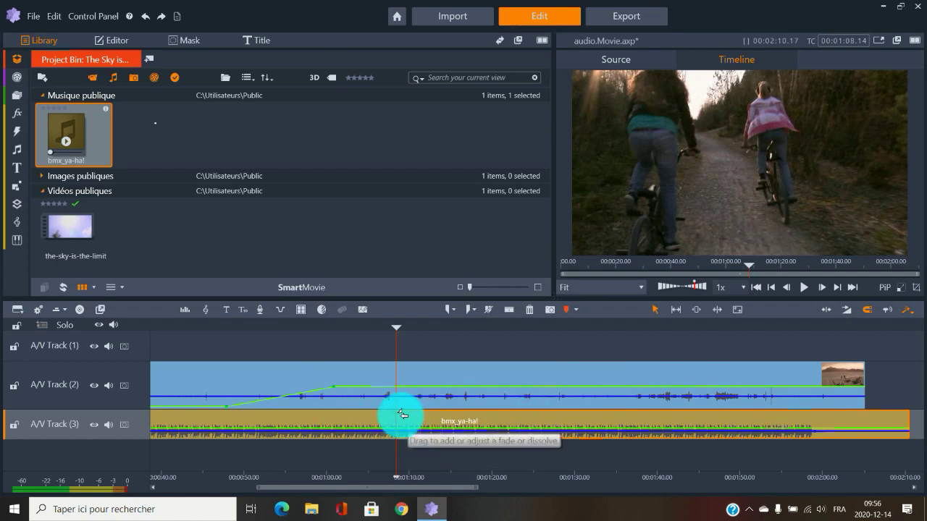
left_click_drag(403, 414, 393, 345)
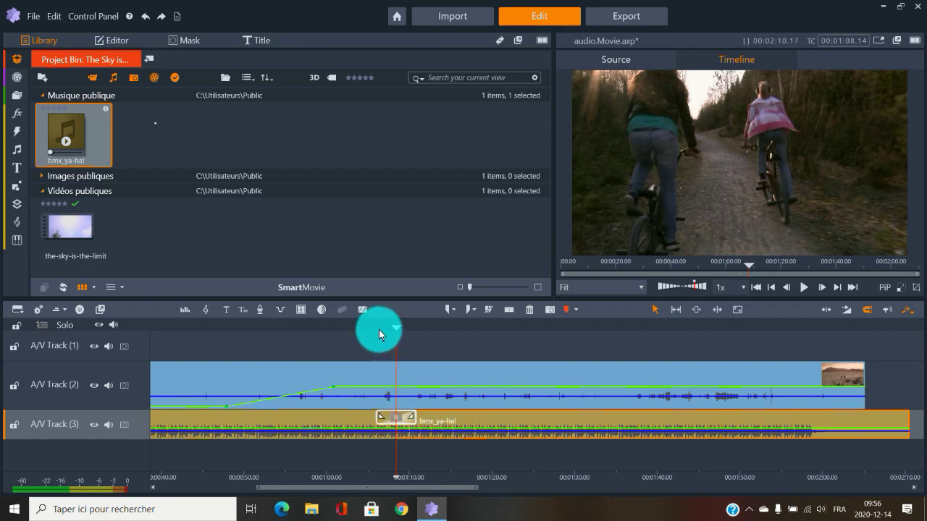
- Shift the join between the two bmx_ya-ha! parts to 00:01:08.03 and play the timeline across the dissolve
left_click(368, 326)
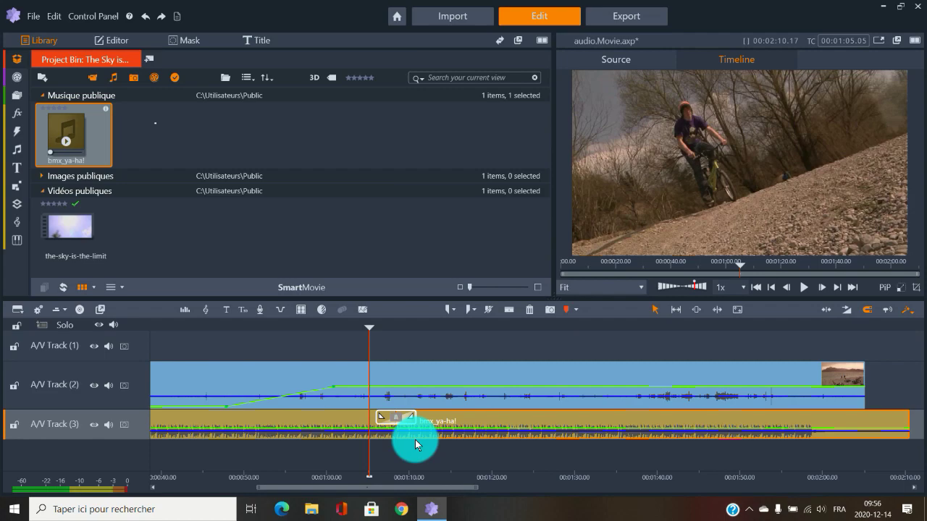
mouse_move(403, 437)
left_mouse_down()
mouse_move(383, 436)
mouse_move(414, 435)
mouse_move(393, 435)
left_mouse_up()
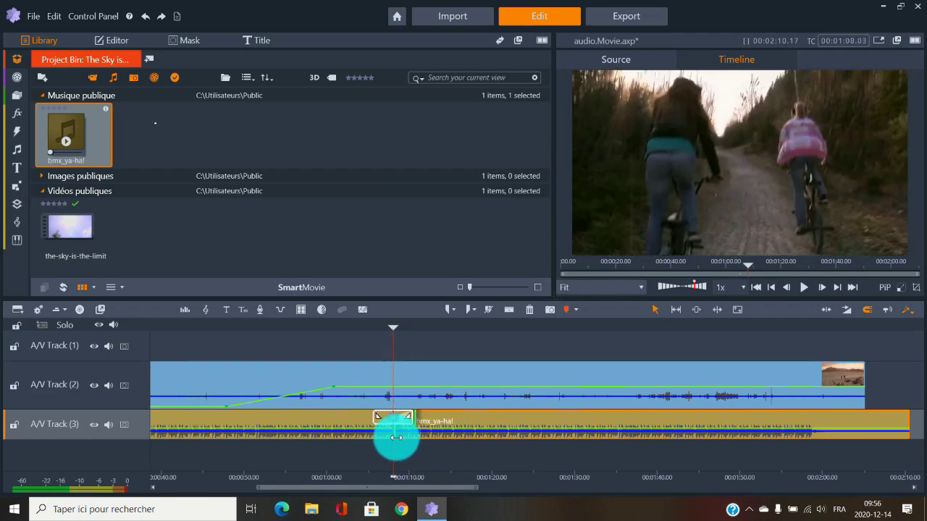
left_click(378, 328)
left_click_drag(378, 328, 359, 330)
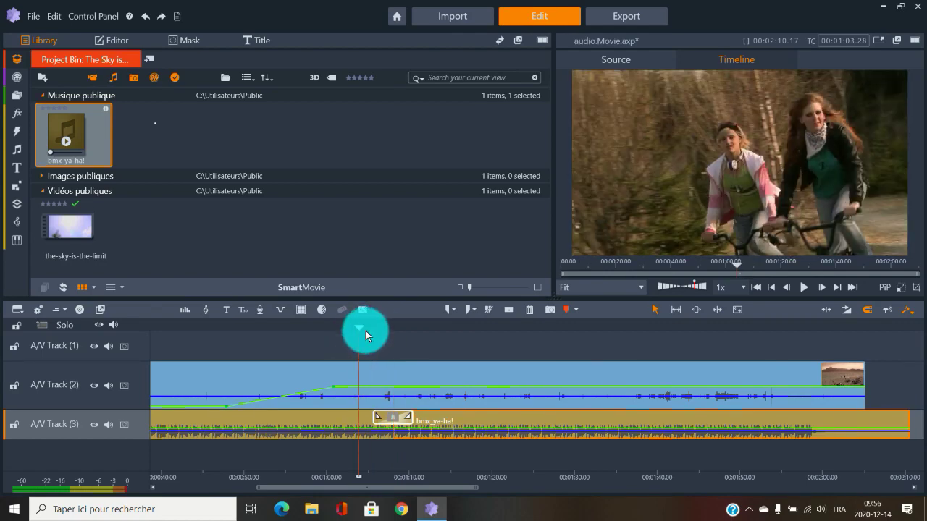
key("space")
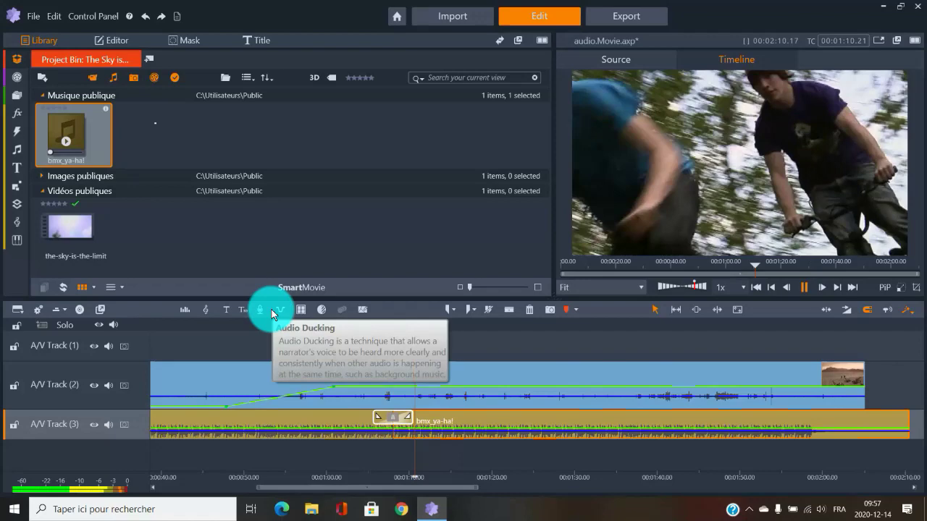
key("space")
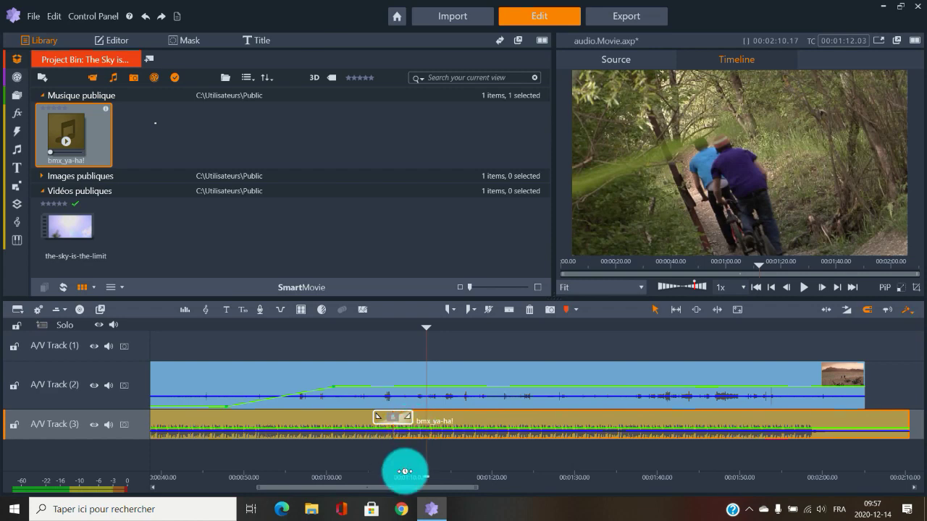
- Move the join between the bmx_ya-ha! parts to 00:01:06.02 and shorten the dissolve to about 2.6 seconds
left_click_drag(416, 476, 676, 455)
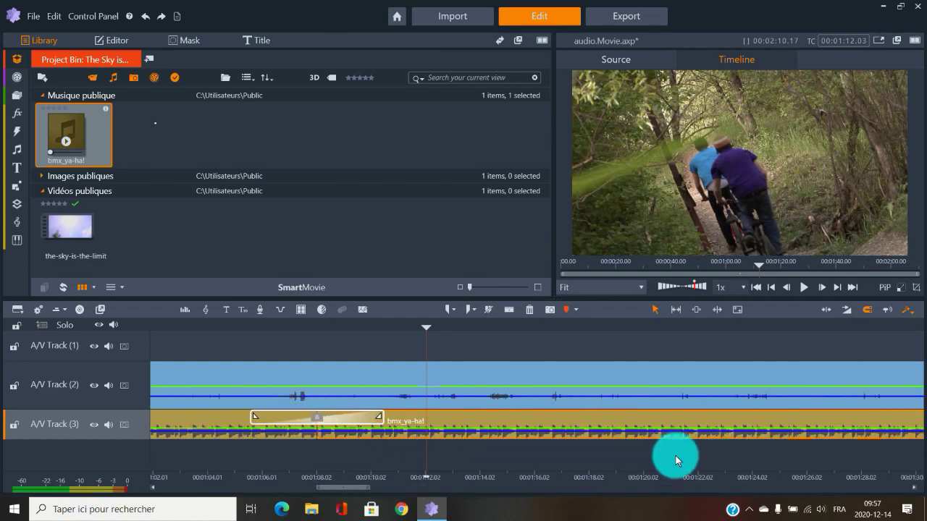
mouse_move(331, 480)
left_mouse_down()
mouse_move(363, 476)
mouse_move(347, 486)
left_mouse_up()
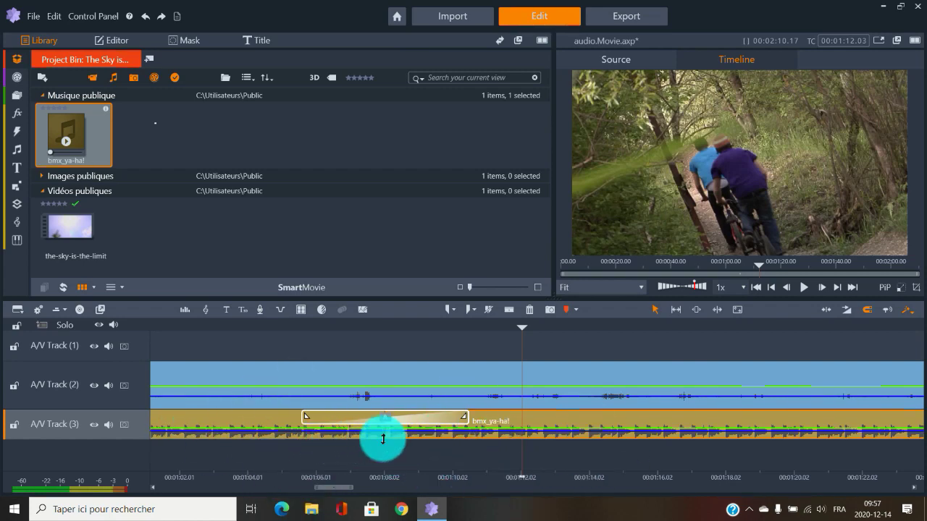
left_click_drag(396, 433, 322, 432)
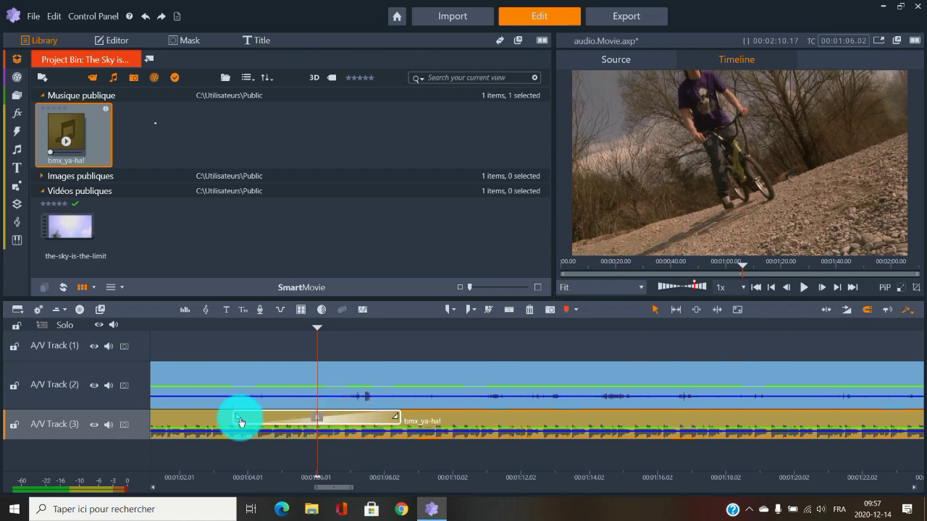
left_click_drag(229, 416, 295, 420)
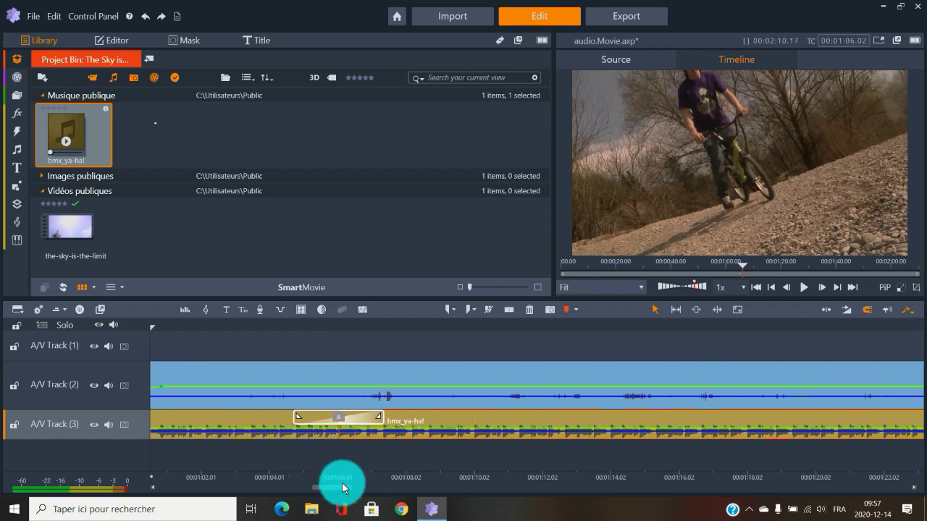
- Delete both bmx_ya-ha! clips from A/V Track (3)
left_click_drag(352, 475, 184, 479)
left_click_drag(341, 486, 554, 469)
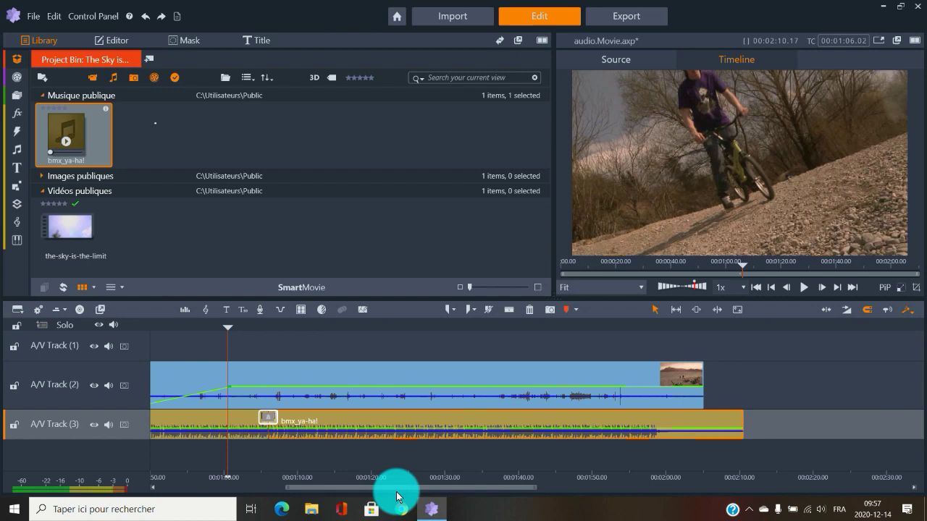
left_click_drag(402, 491, 202, 426)
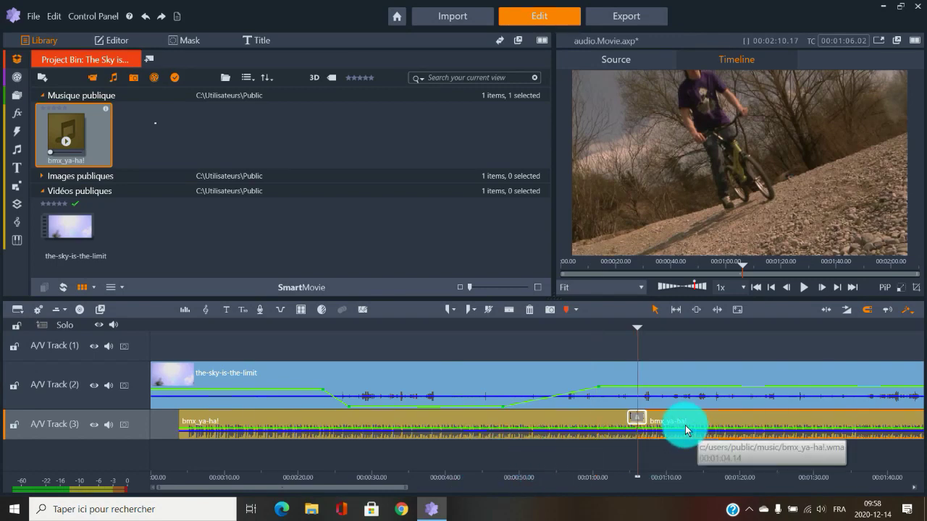
key("Delete")
left_click(546, 420)
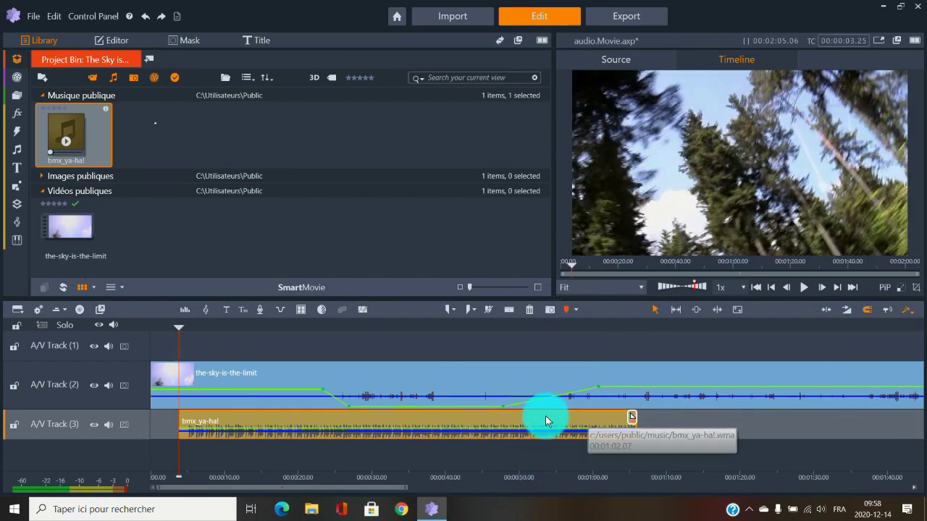
key("Delete")
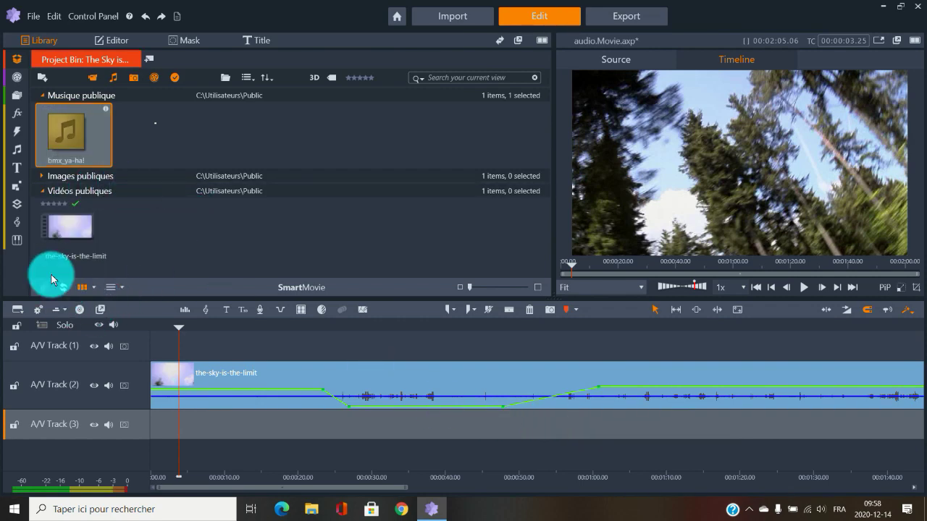
- Show all Sound Effects in the library, preview the Gears and MachineHum background sounds, and stop playback
mouse_move(17, 156)
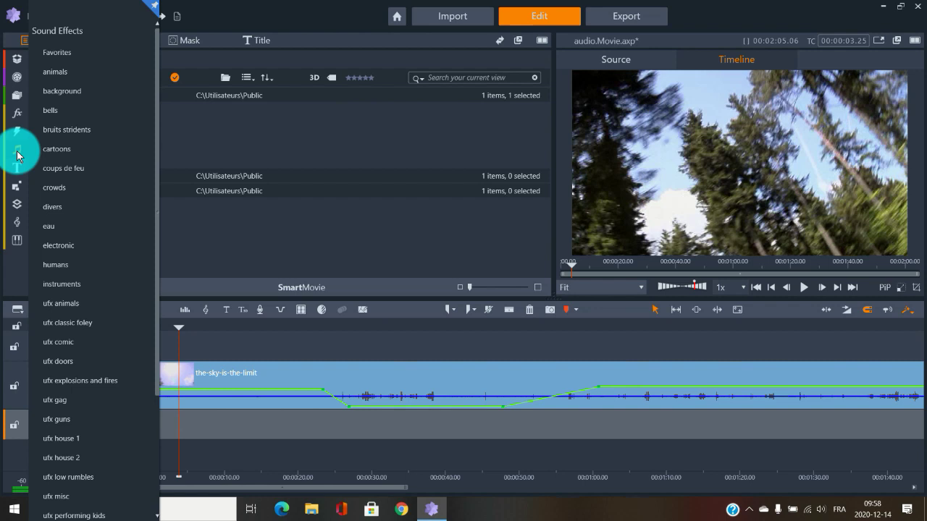
left_click(17, 156)
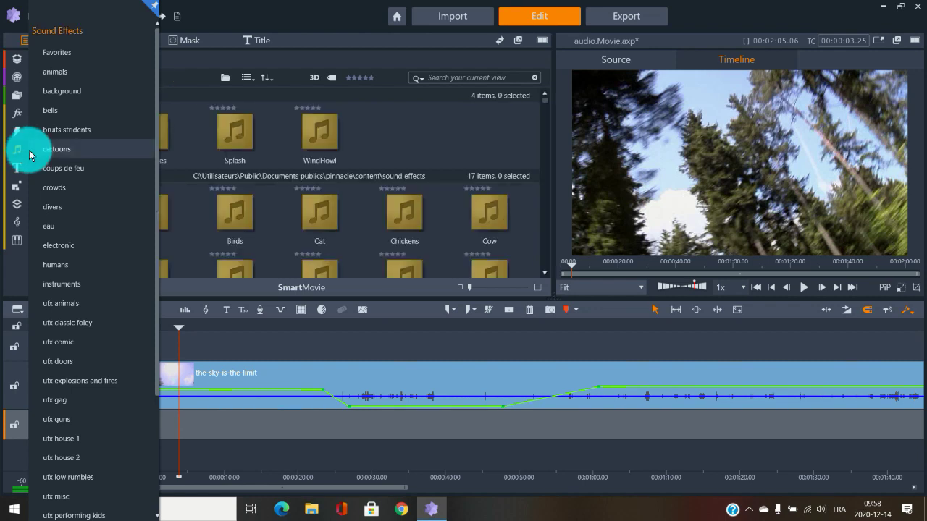
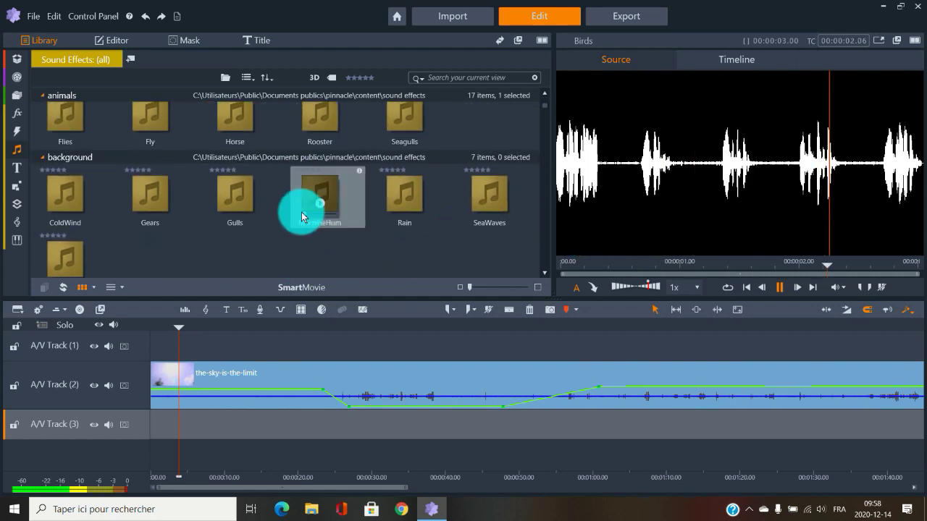
left_click(150, 204)
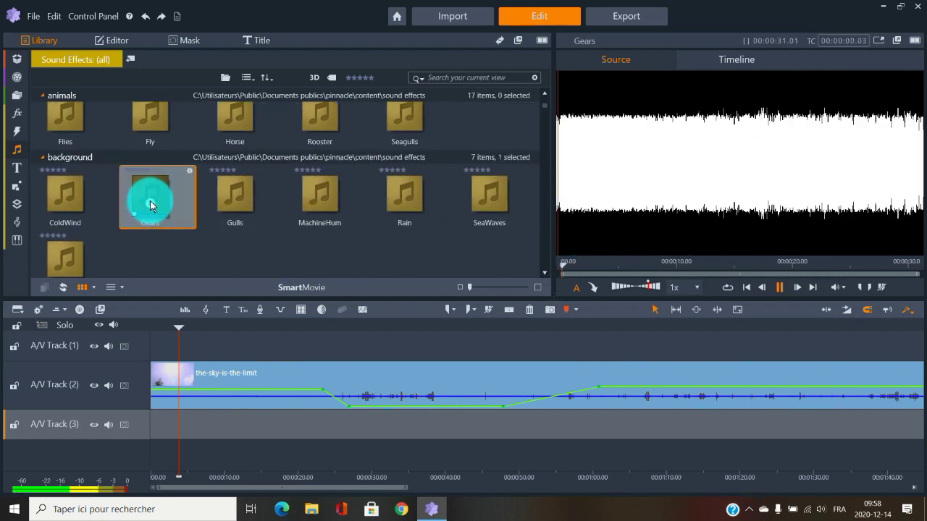
left_click(319, 205)
scroll(280, 217, "down", 3)
scroll(275, 218, "down", 2)
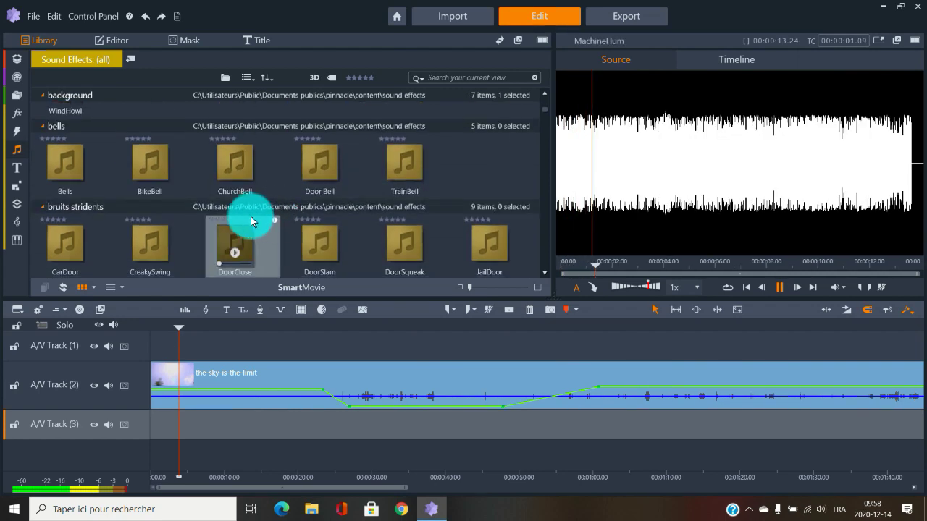
scroll(259, 213, "down", 3)
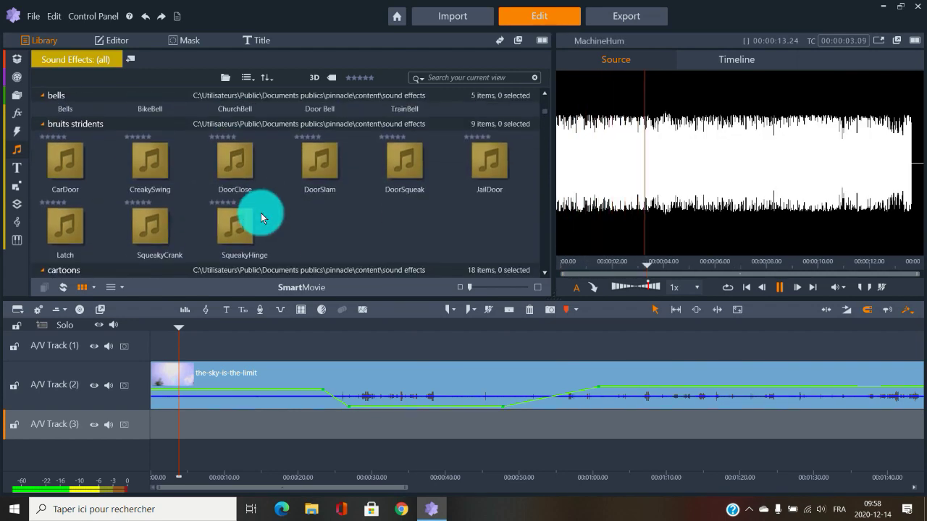
scroll(438, 190, "up", 6)
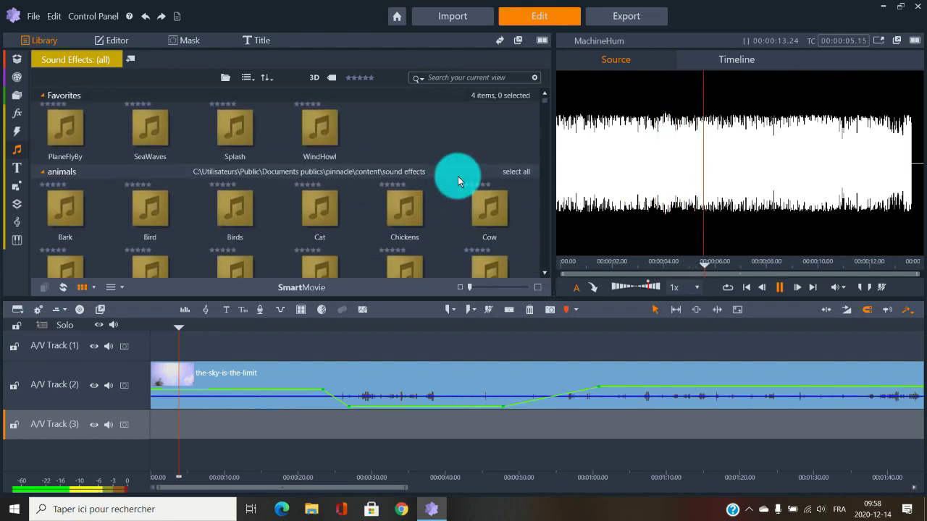
scroll(435, 134, "down", 2)
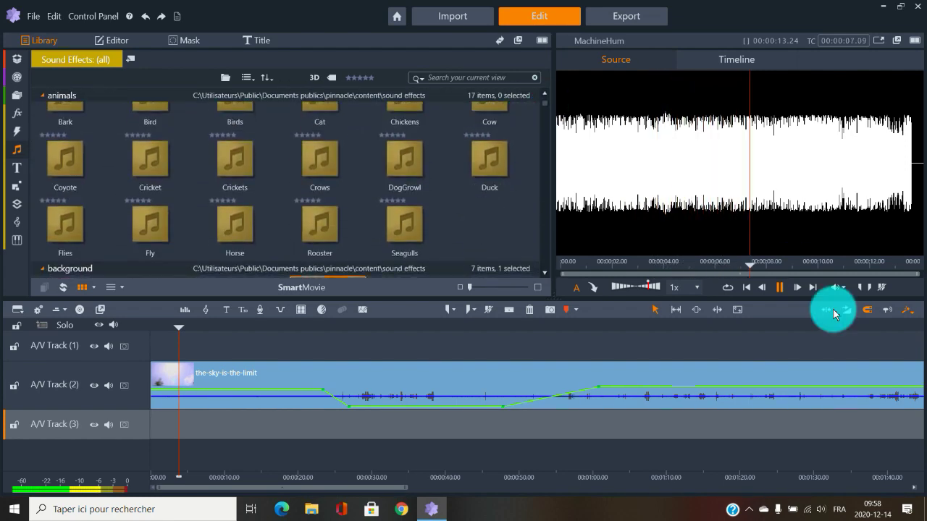
left_click(778, 296)
- Preview the BoingBoing and Crash cartoon sounds and browse the crowds and divers sound effects
scroll(248, 194, "down", 4)
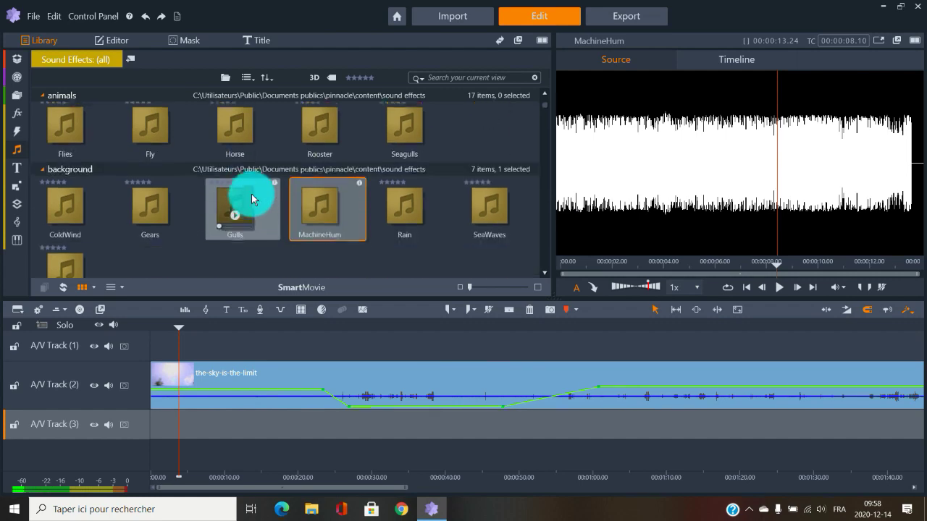
scroll(216, 232, "down", 5)
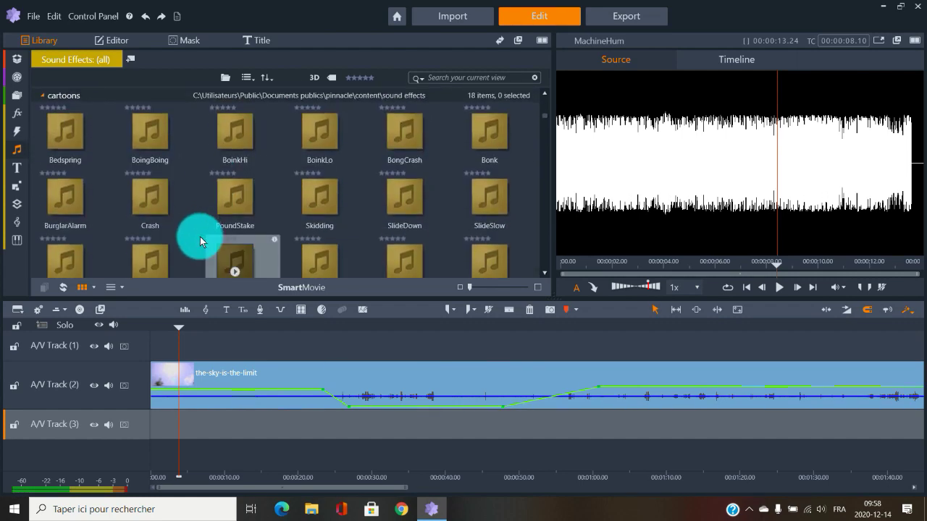
left_click(148, 142)
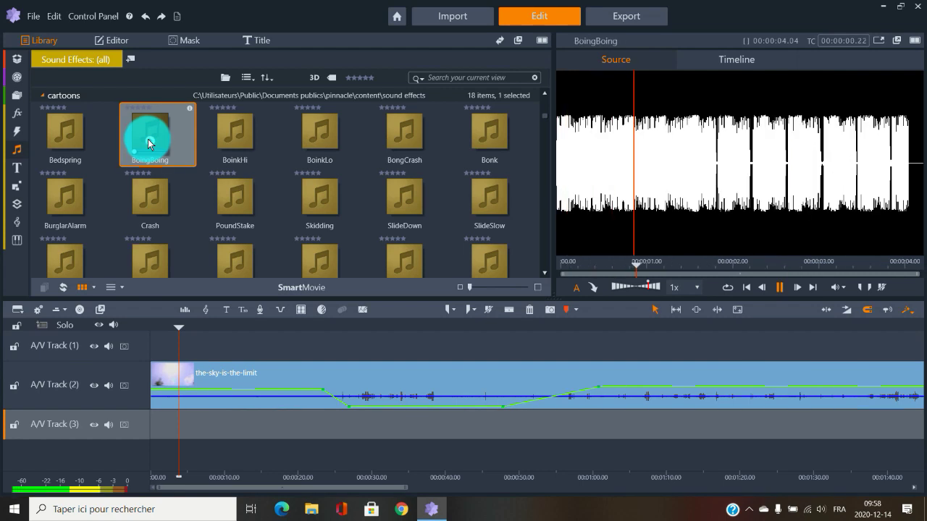
left_click(154, 208)
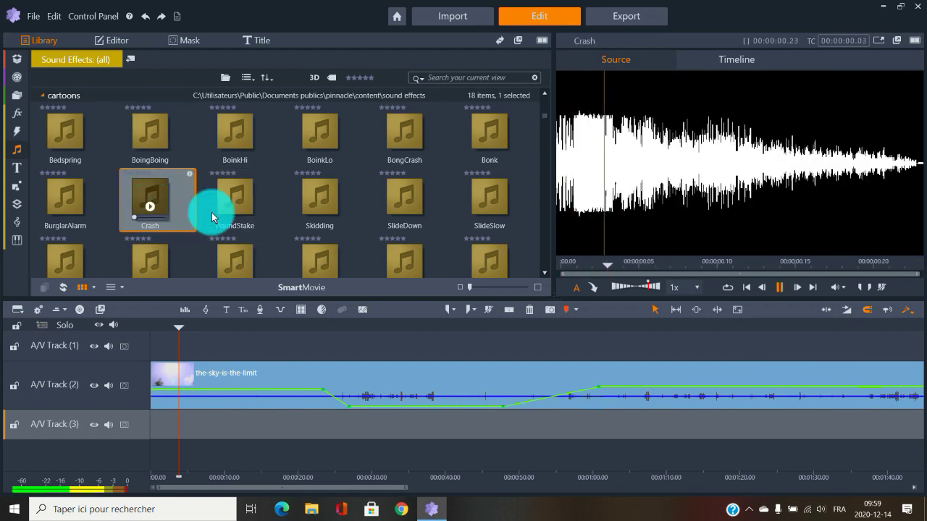
scroll(312, 208, "down", 5)
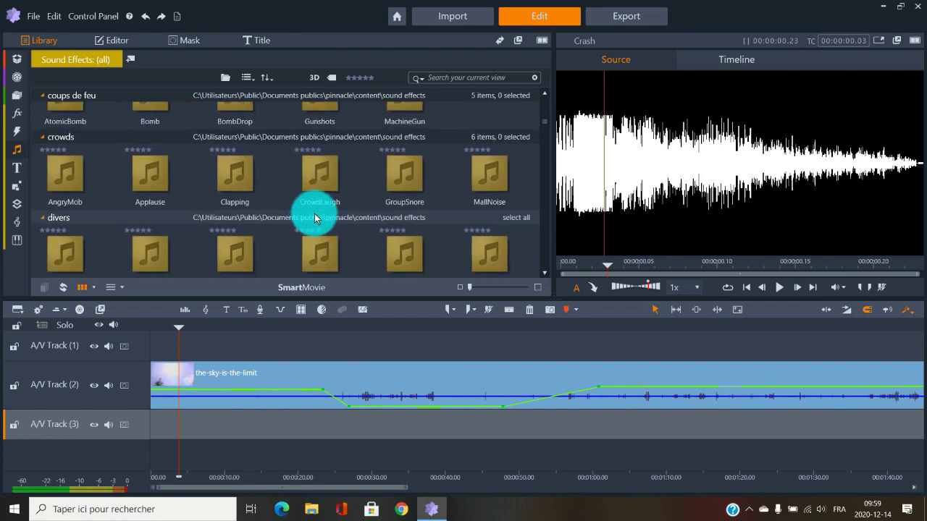
scroll(155, 182, "down", 5)
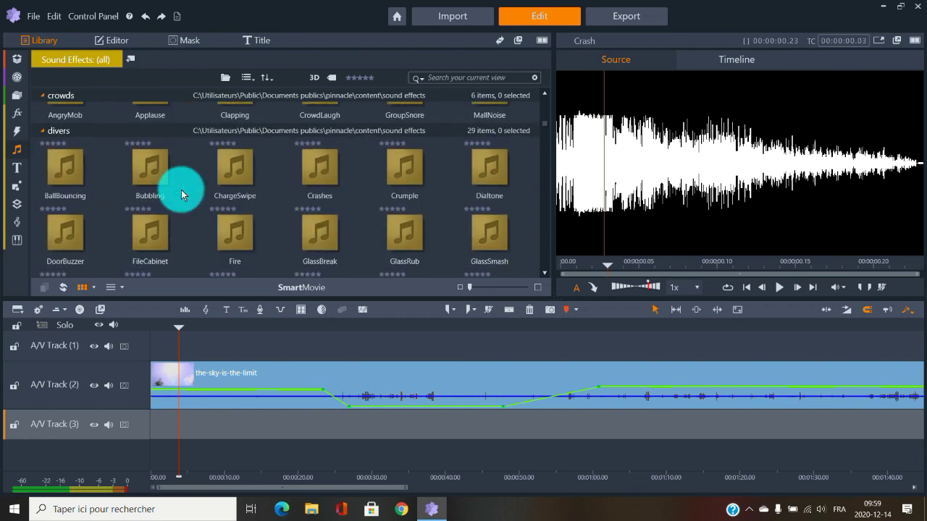
- Browse to the electronic sound effects and preview the DieselHum and Electricity sounds
scroll(275, 230, "down", 3)
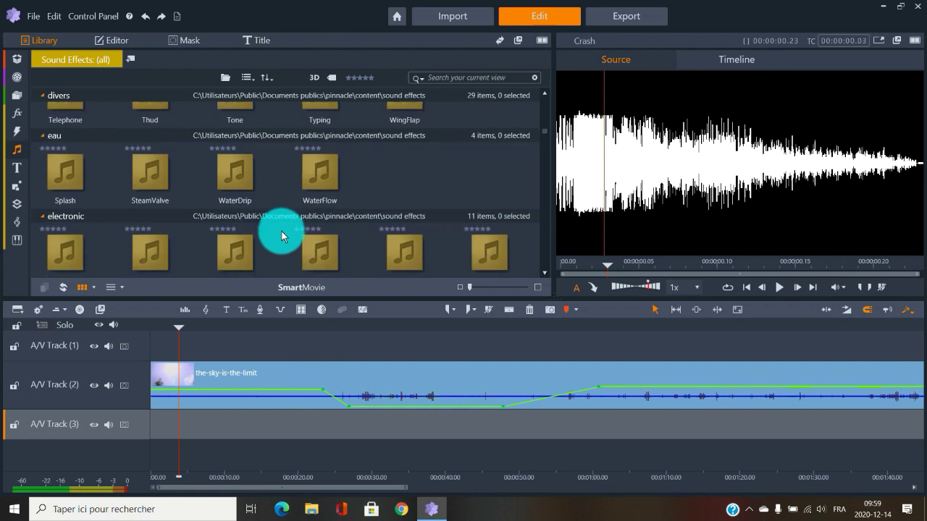
scroll(201, 237, "down", 1)
scroll(202, 237, "down", 1)
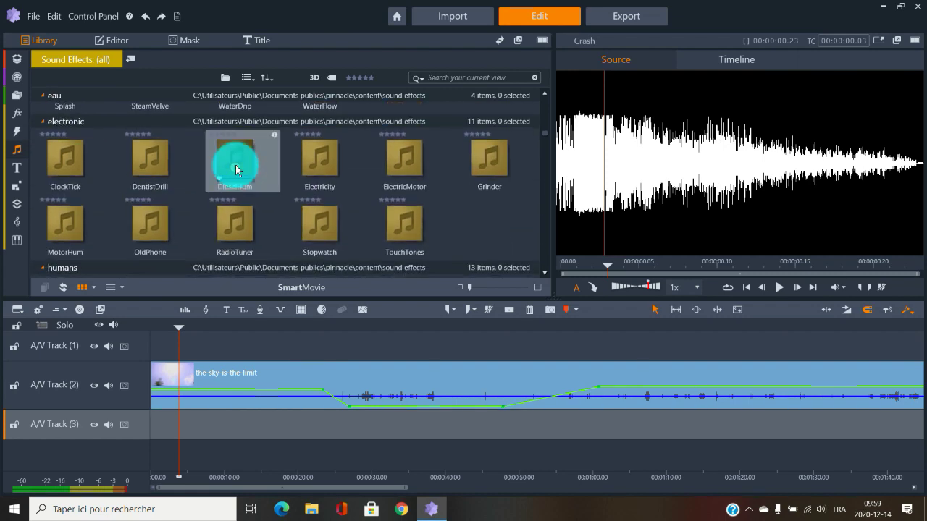
left_click(236, 168)
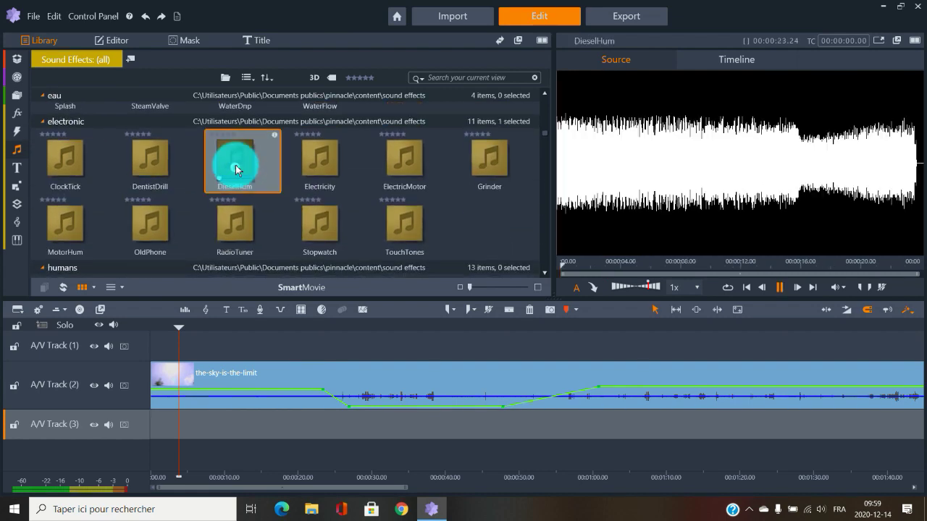
left_click(322, 170)
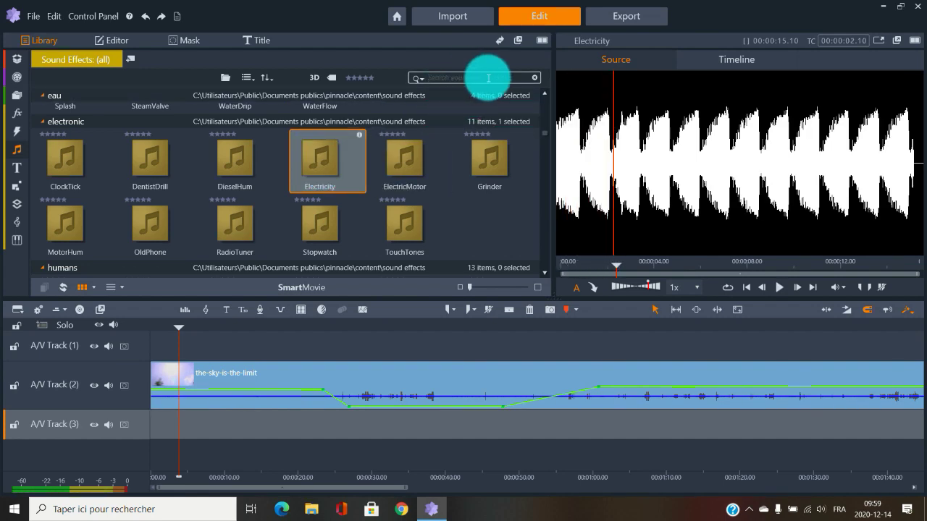
left_click(466, 80)
- Browse the sound effects from humans through ufx low rumbles and preview the Leopard Growl2 sound
scroll(314, 207, "down", 5)
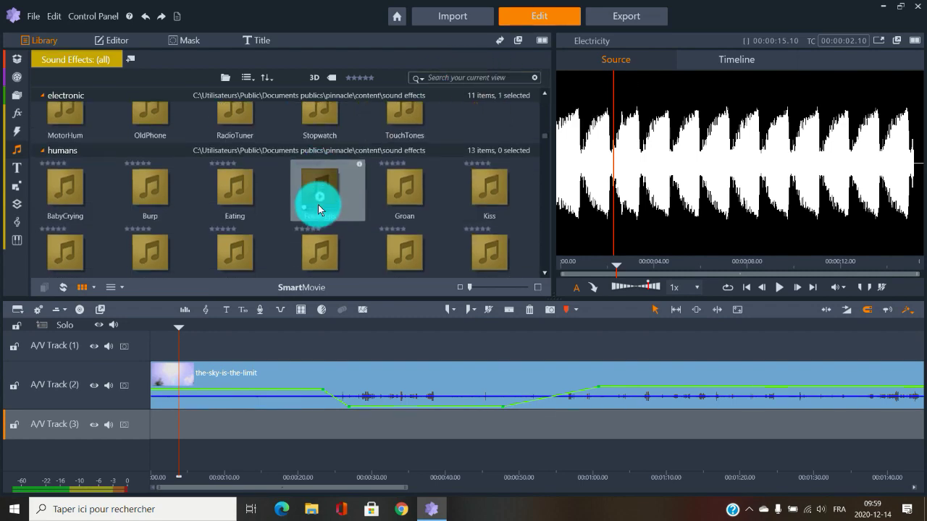
scroll(319, 210, "down", 8)
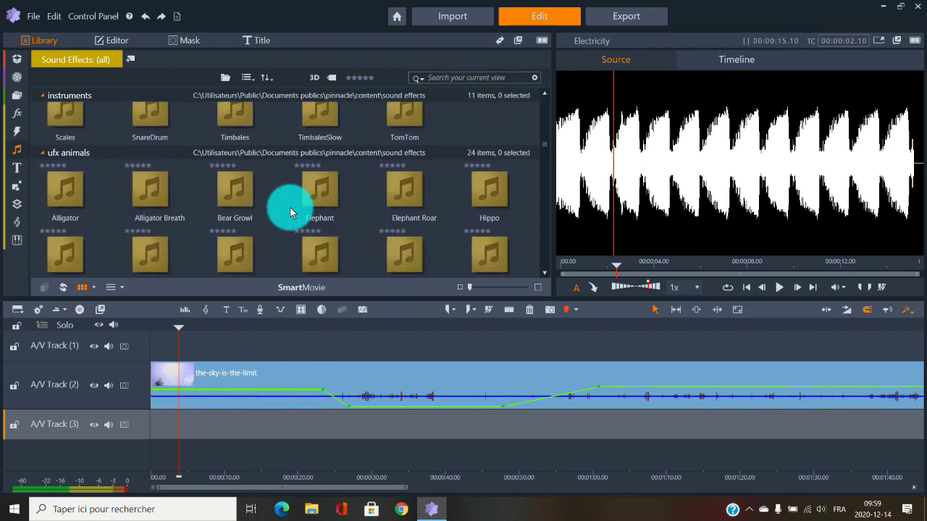
scroll(354, 205, "down", 10)
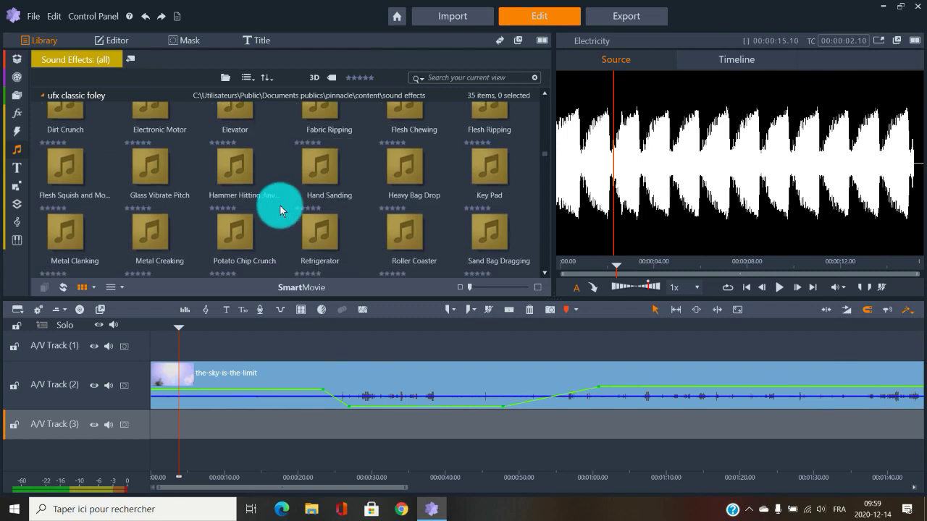
scroll(248, 212, "down", 10)
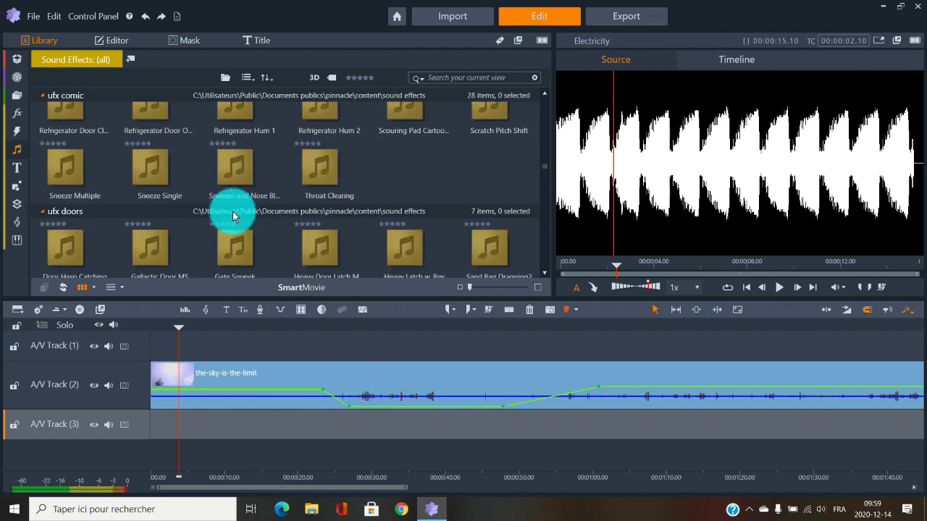
scroll(323, 218, "down", 10)
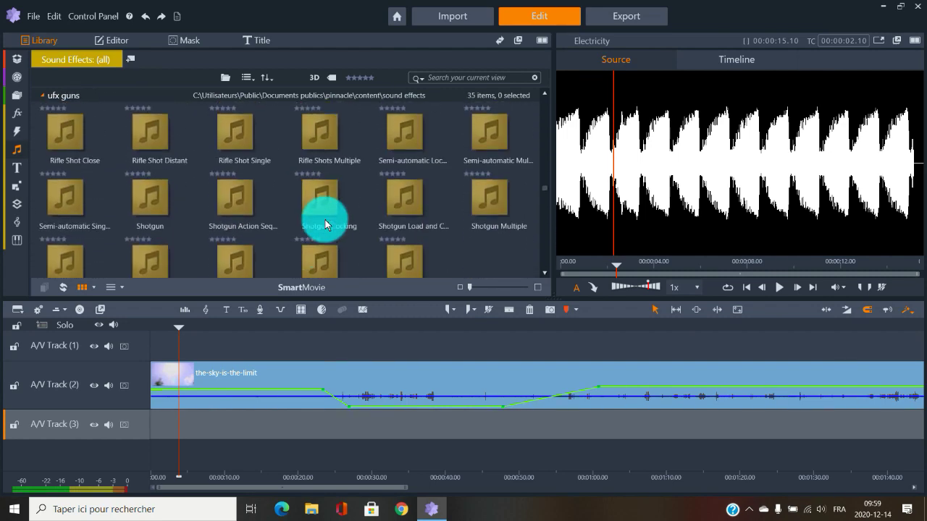
scroll(322, 229, "down", 10)
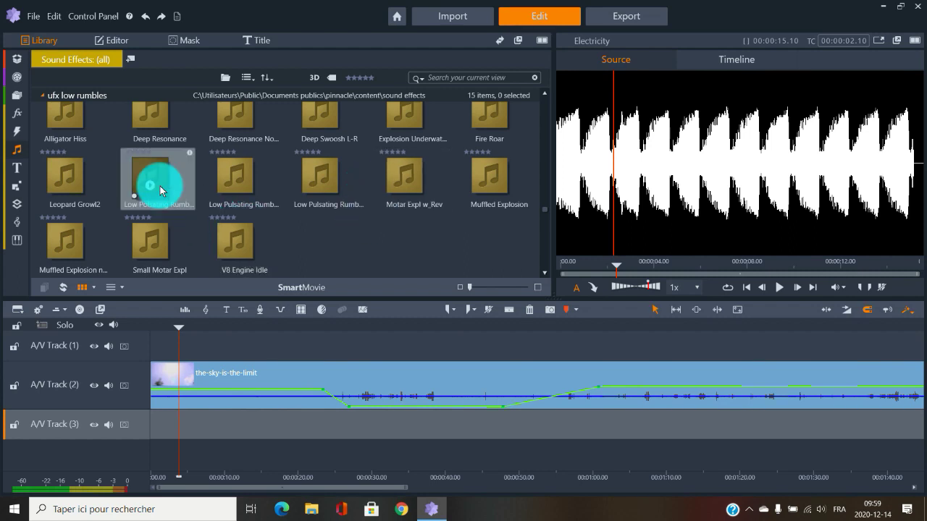
left_click(65, 183)
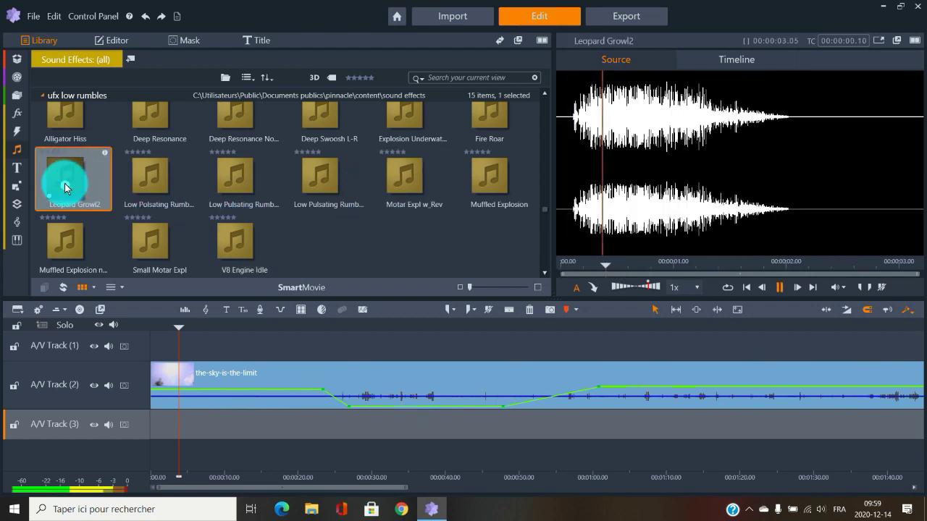
left_click(371, 202)
- Browse past the ufx misc effects to ufx sports and preview the Bowling - Ball Roll sound
scroll(370, 204, "down", 8)
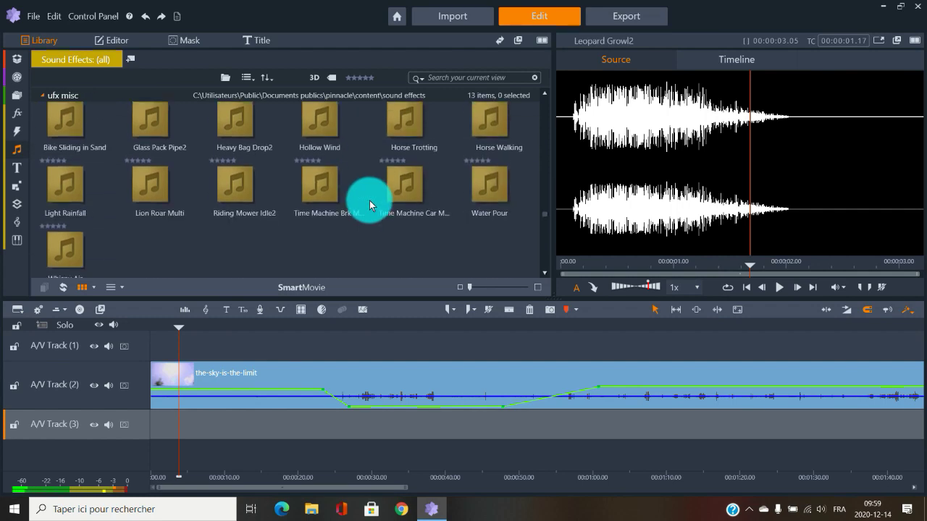
scroll(362, 206, "down", 8)
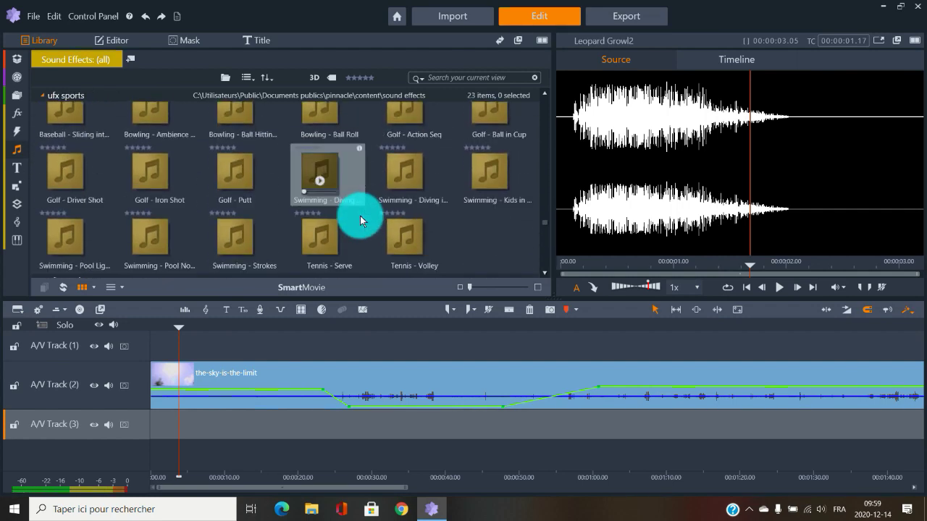
scroll(355, 219, "up", 3)
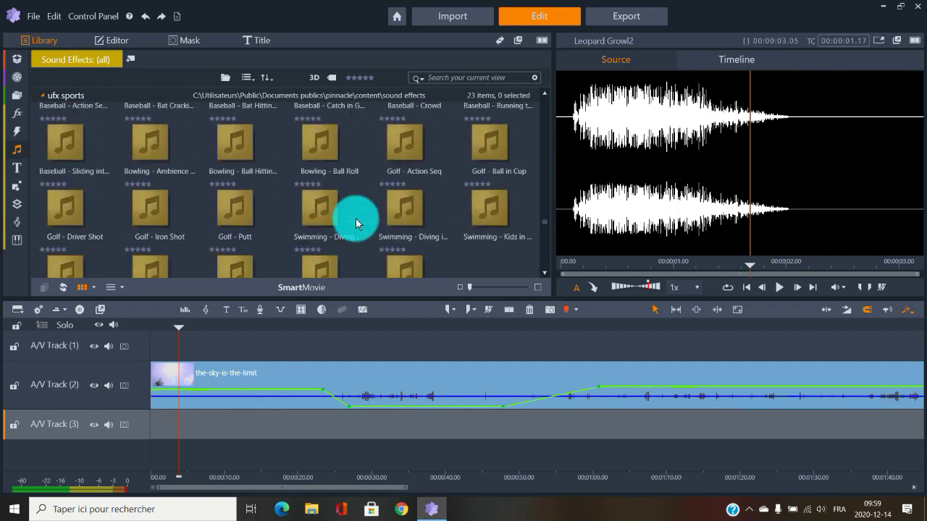
left_click(320, 168)
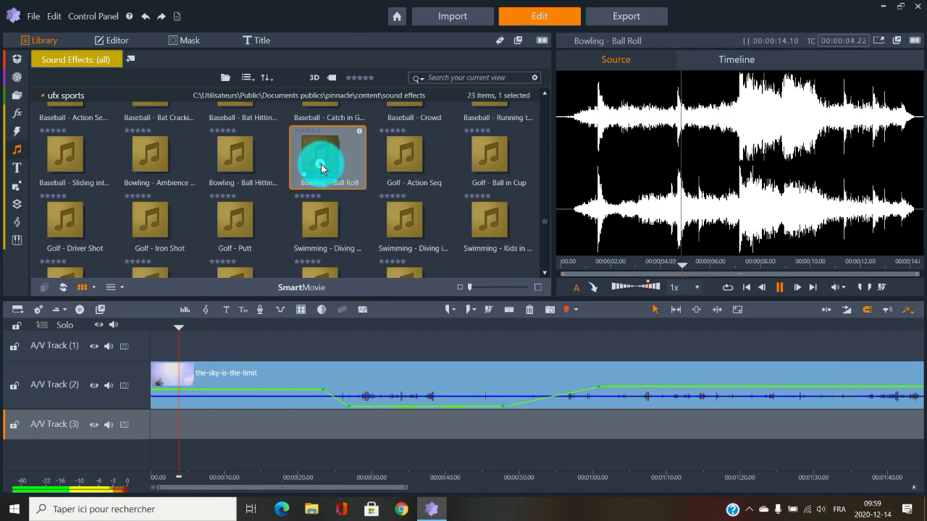
- Preview the Laser Gun MS and Rocket Takeoff MS starship sounds and browse on to the tools and vehicles effects
scroll(362, 208, "down", 5)
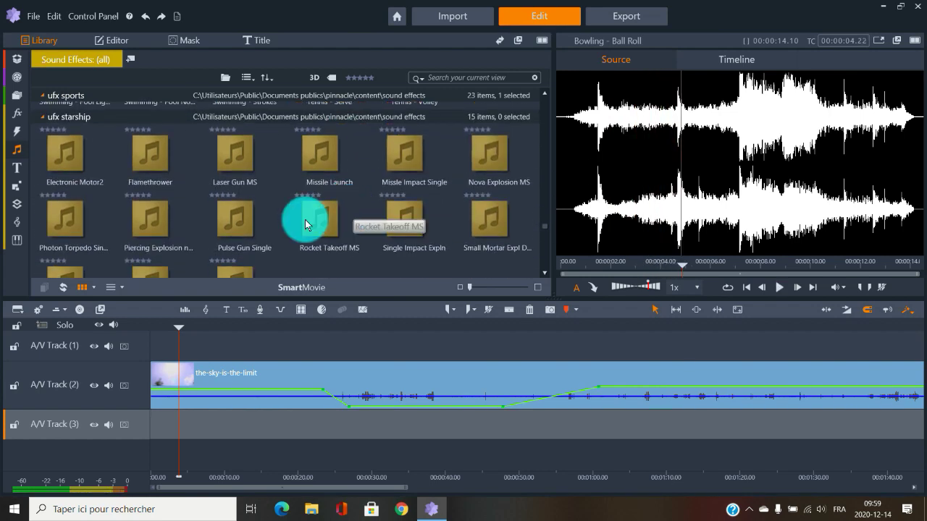
left_click(237, 165)
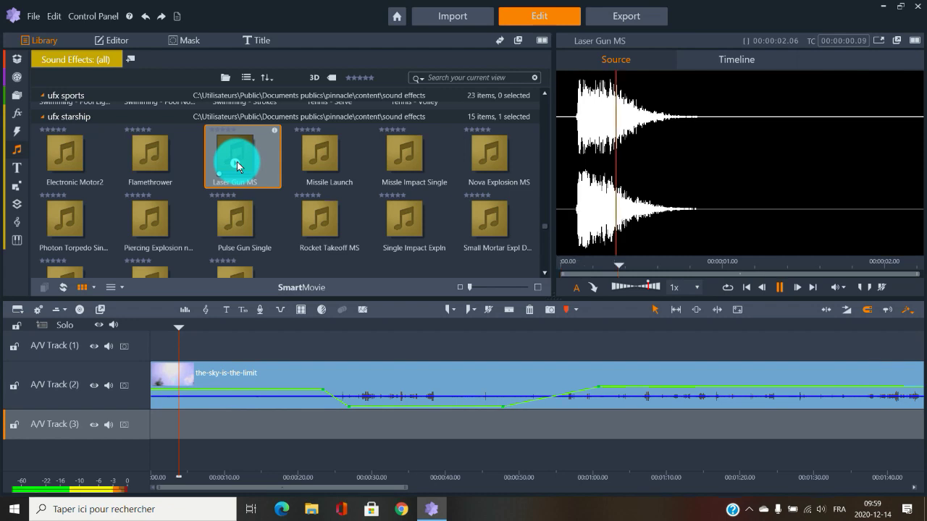
left_click(322, 230)
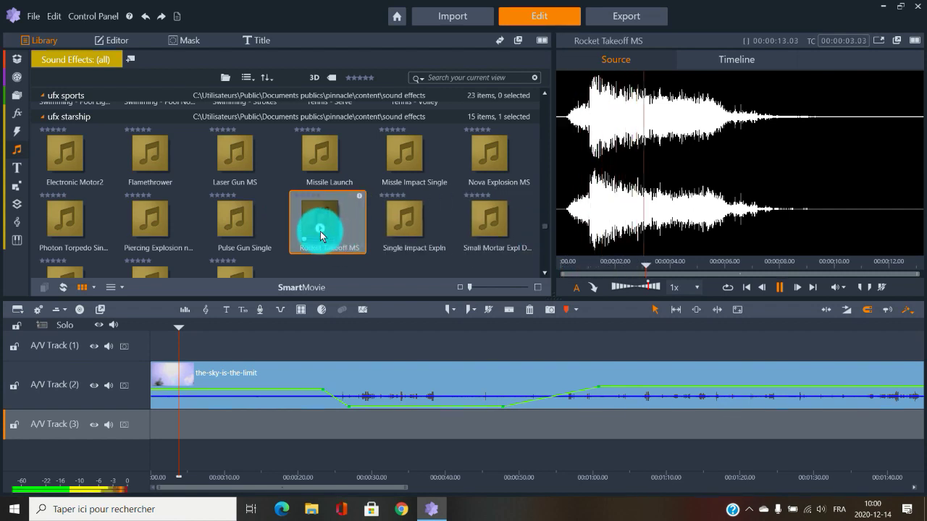
scroll(337, 232, "down", 15)
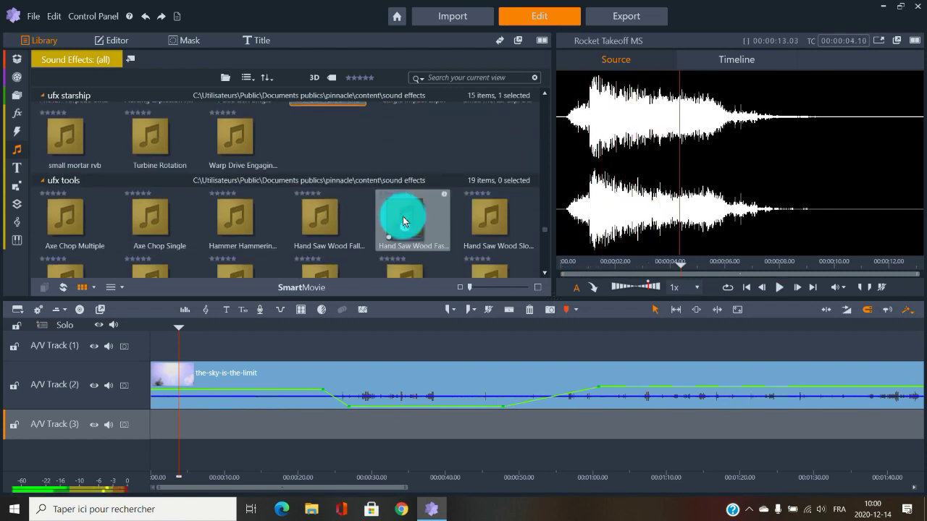
scroll(401, 215, "down", 10)
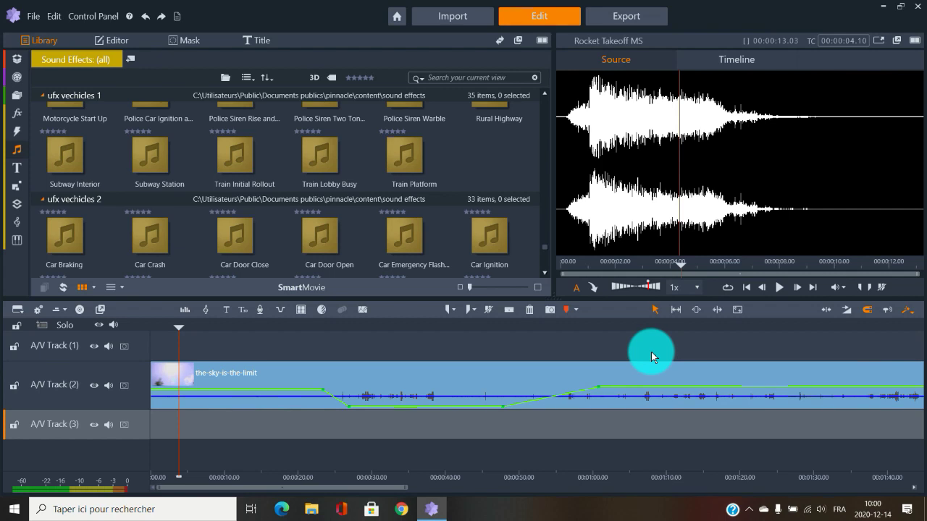
- Record and keep a voice-over of about 11 seconds starting near 00:00:04, and play it back with the video
left_click(259, 311)
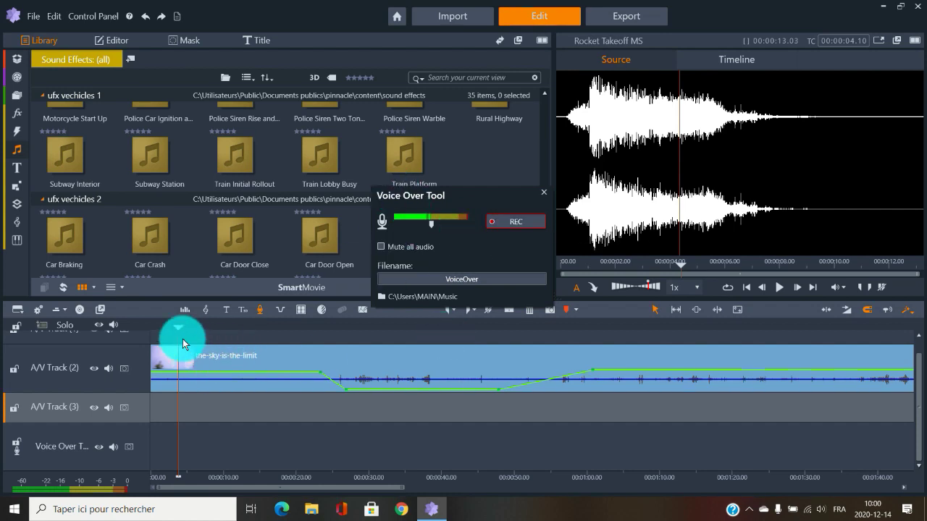
left_click(517, 222)
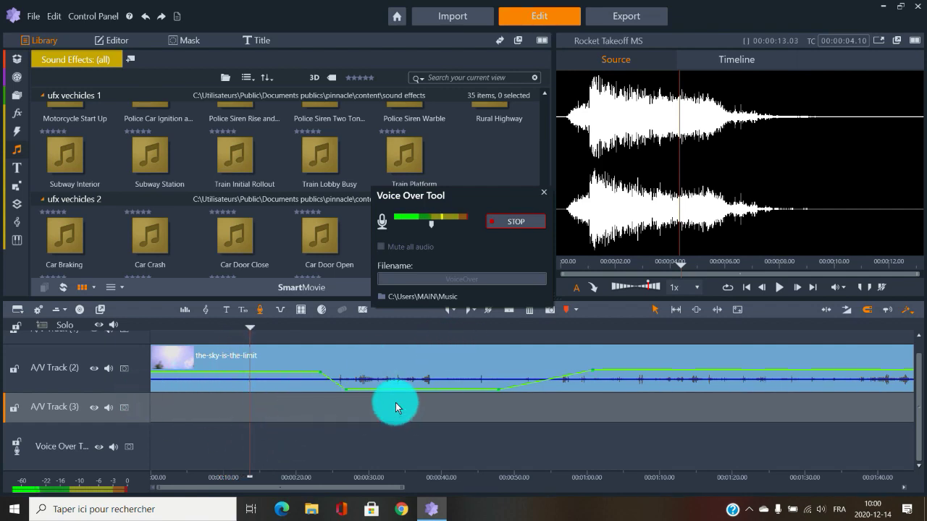
left_click(505, 222)
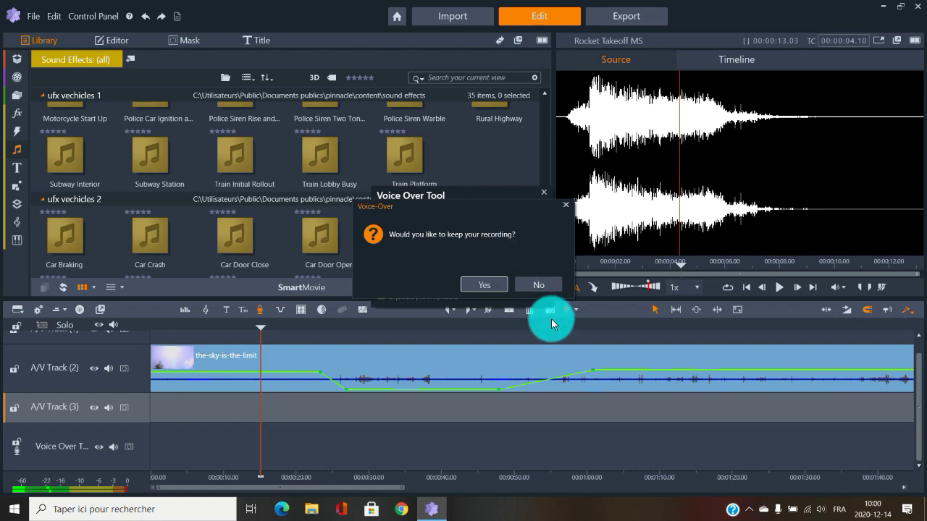
left_click(487, 280)
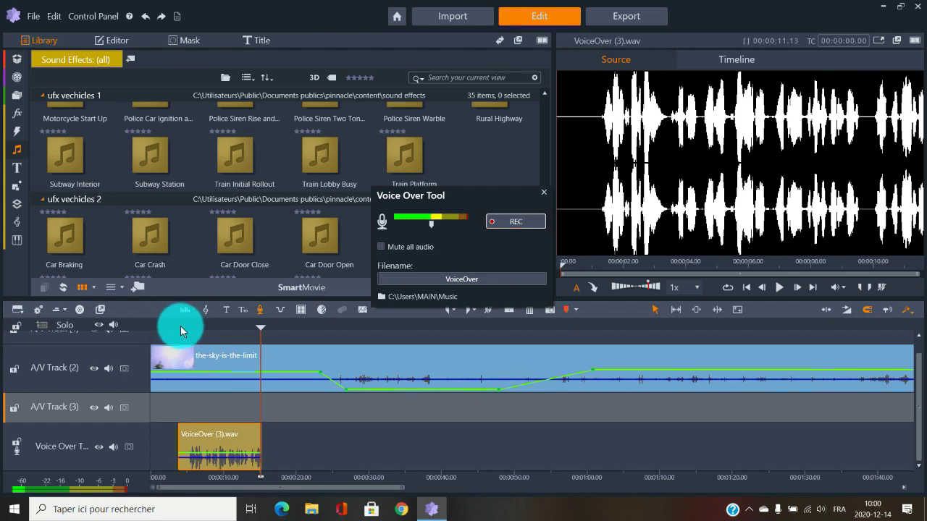
left_click(544, 196)
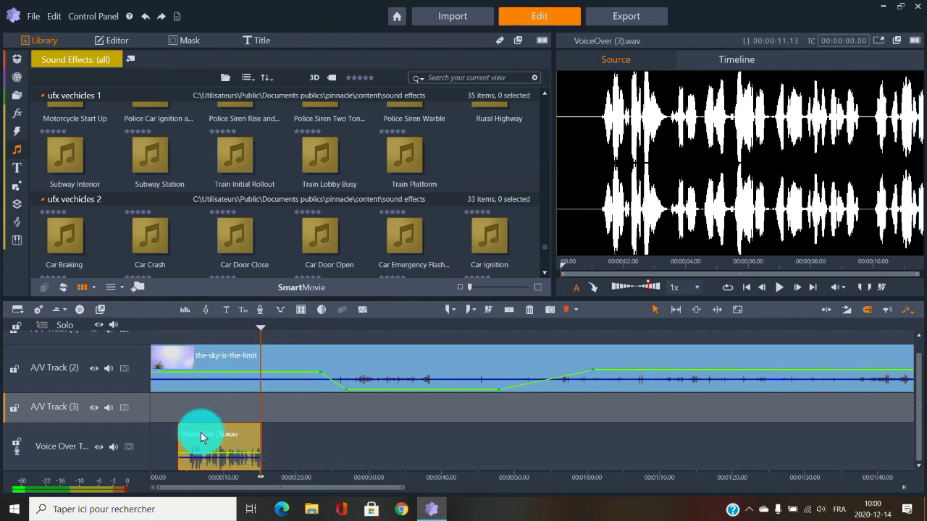
left_click(179, 326)
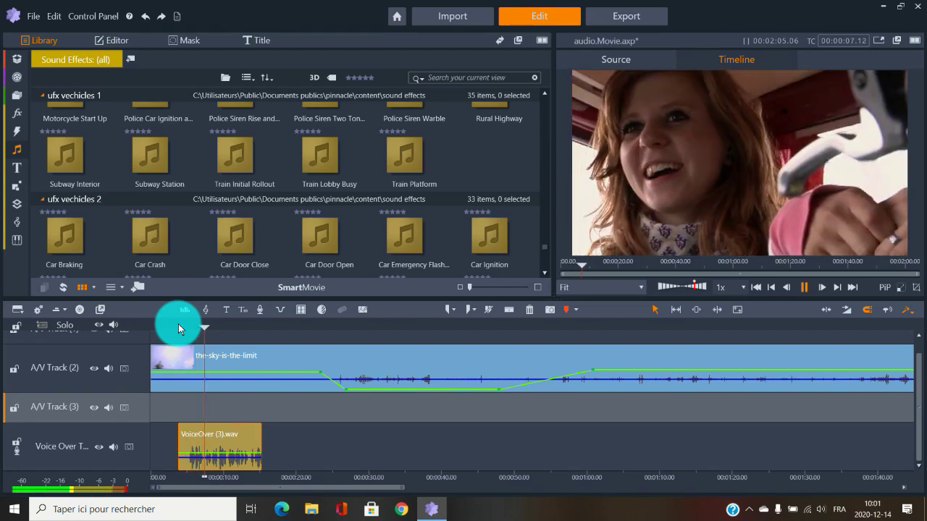
key("space")
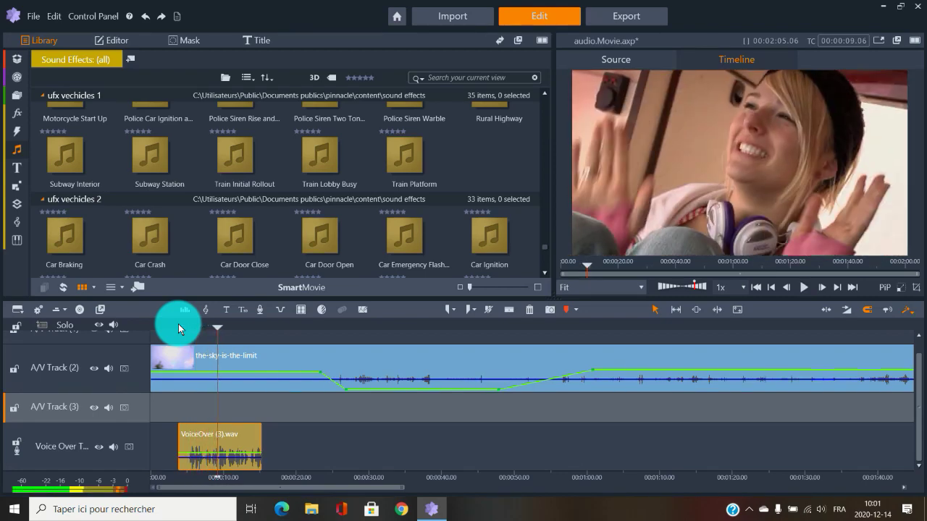
- Apply audio ducking to the entire timeline with Voice Over Track as master, Ducking Level 95 and Threshold 66
left_click(280, 311)
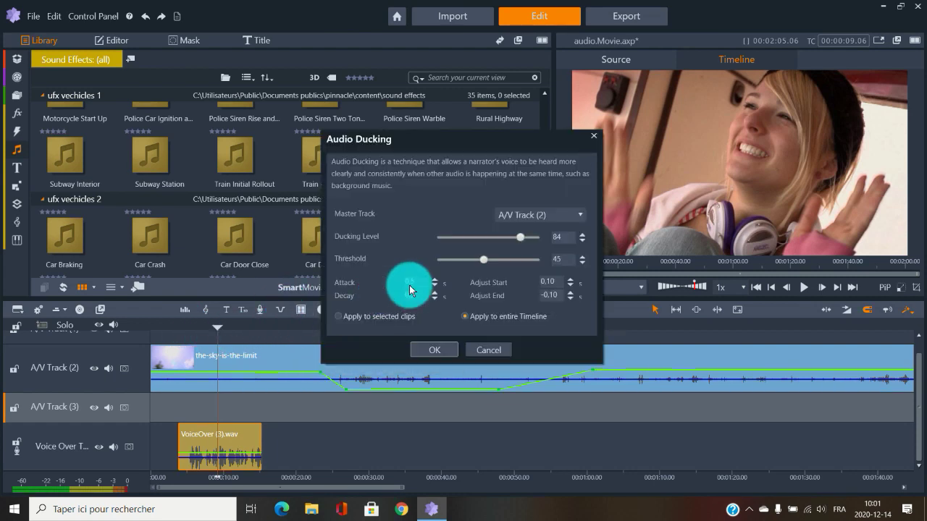
left_click(582, 215)
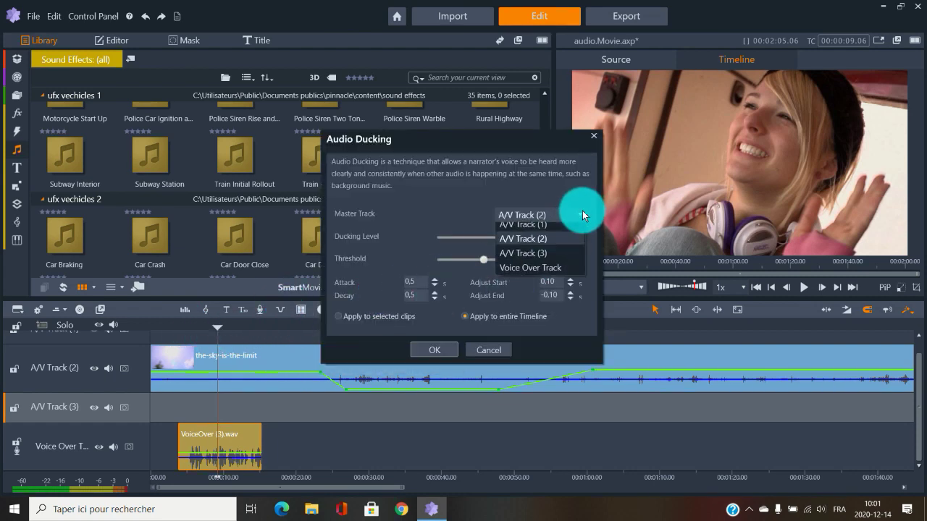
left_click(541, 275)
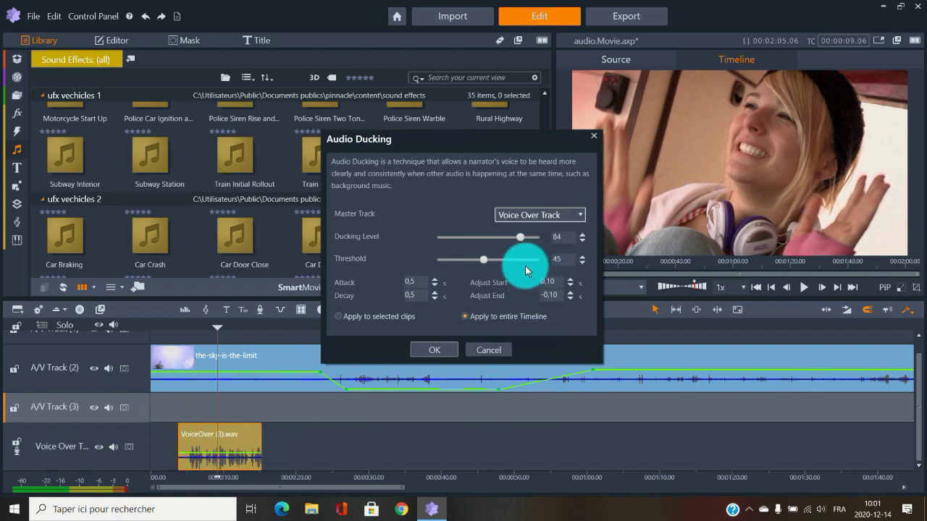
left_click_drag(520, 237, 530, 238)
left_click_drag(490, 260, 503, 263)
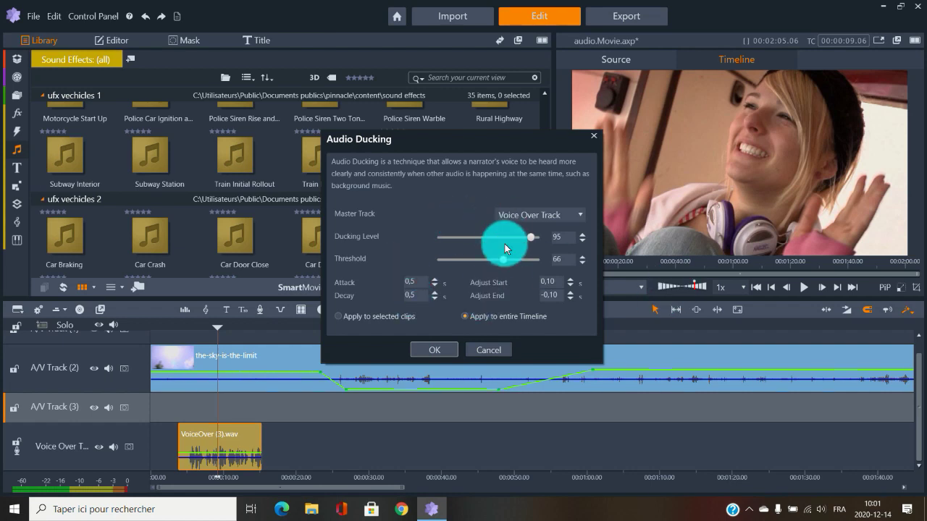
left_click(433, 352)
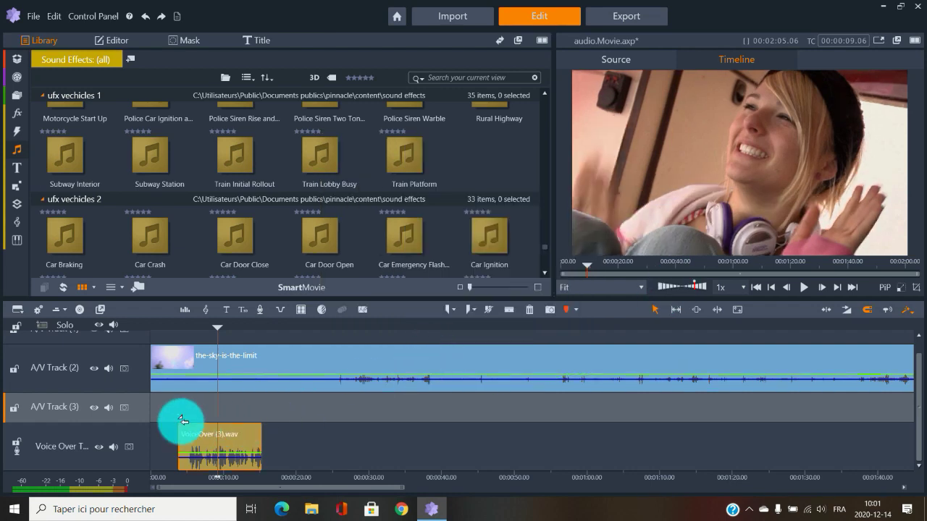
- Play back the ducked section from the voice-over's start and delete the recorded voice-over clip
left_click(184, 324)
key("space")
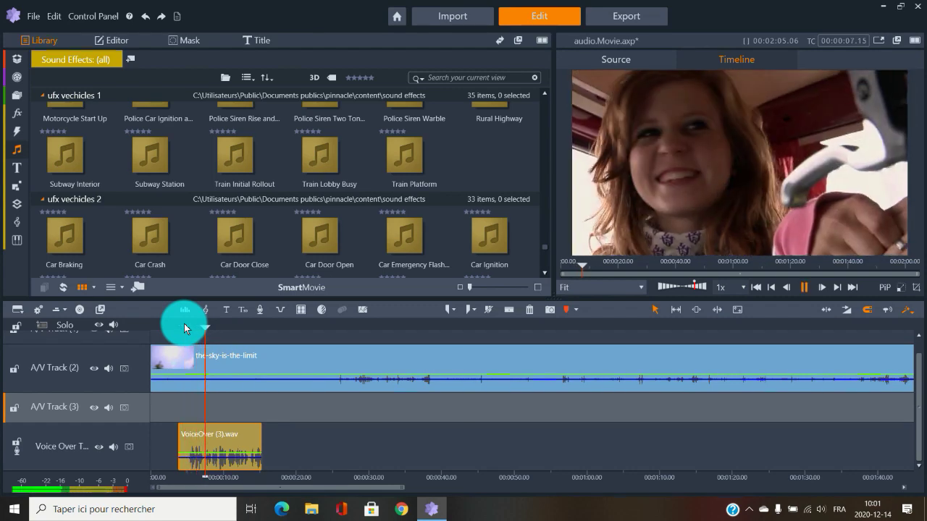
key("space")
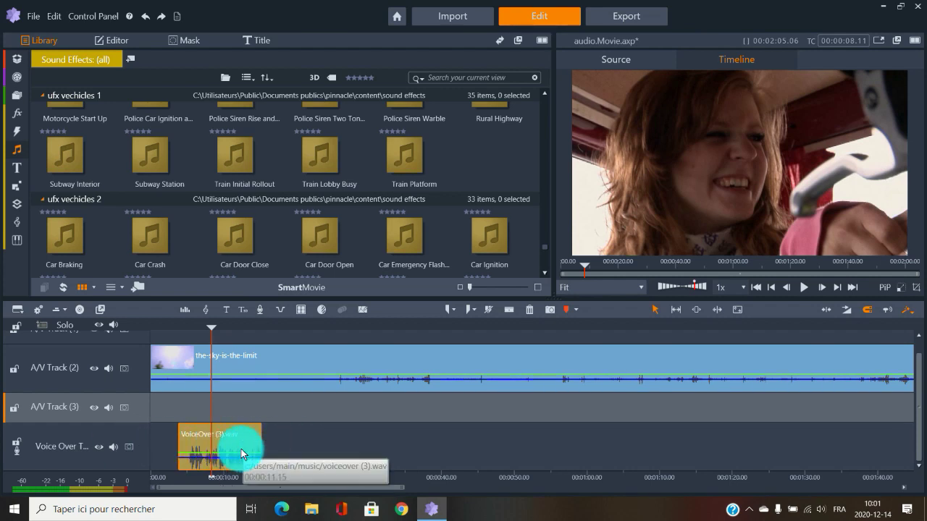
key("Delete")
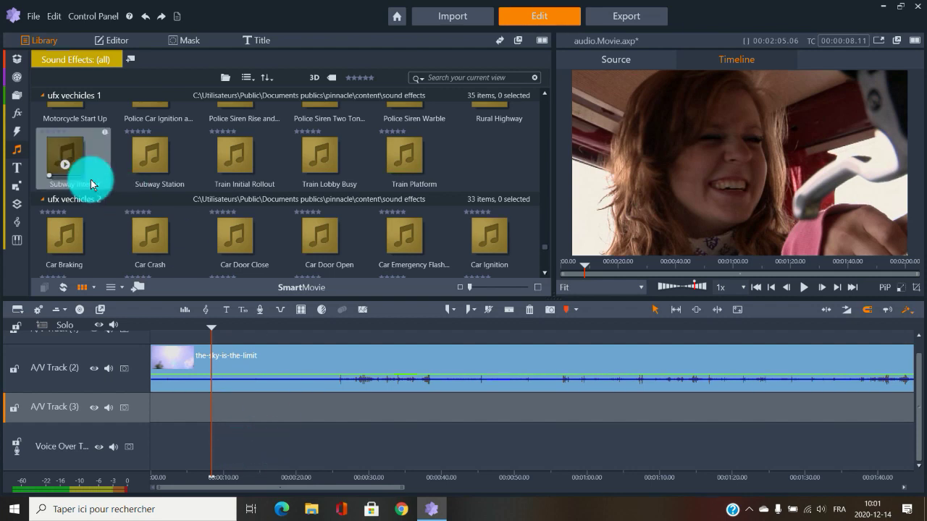
- Browse the Triple Scoop Music library and preview You Make Me Smile (Instrumental) from the Love category
mouse_move(18, 241)
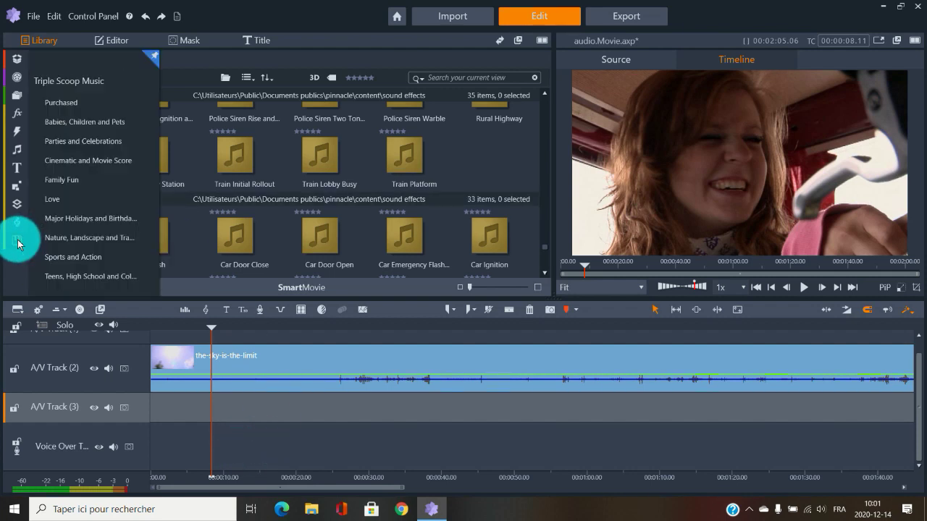
left_click(17, 241)
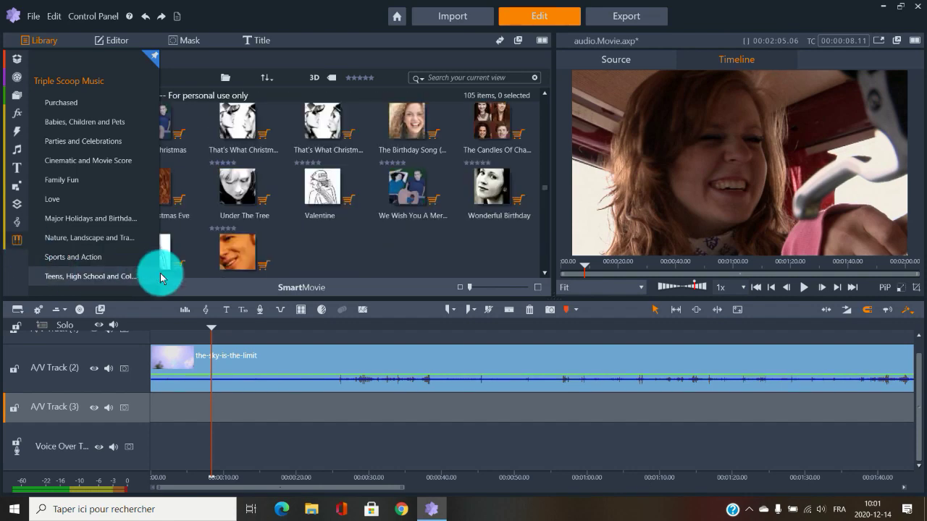
scroll(361, 251, "up", 8)
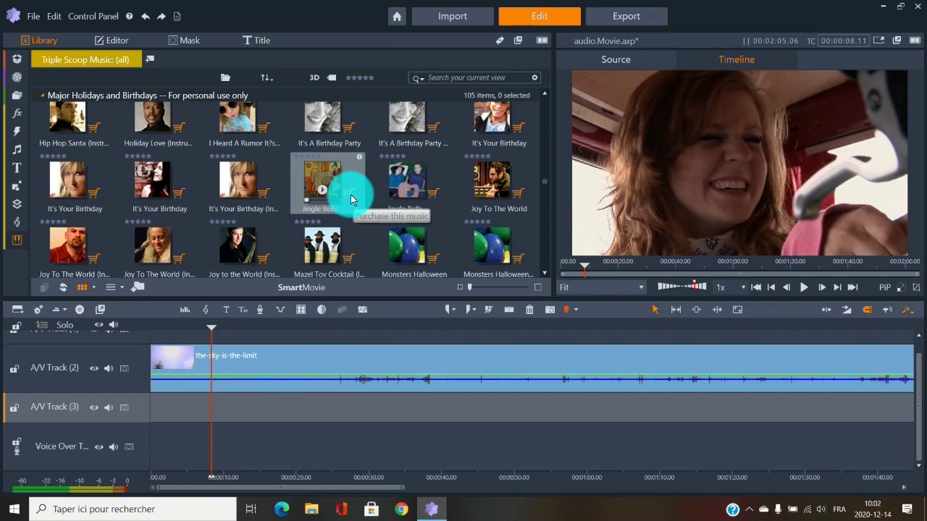
scroll(351, 200, "up", 10)
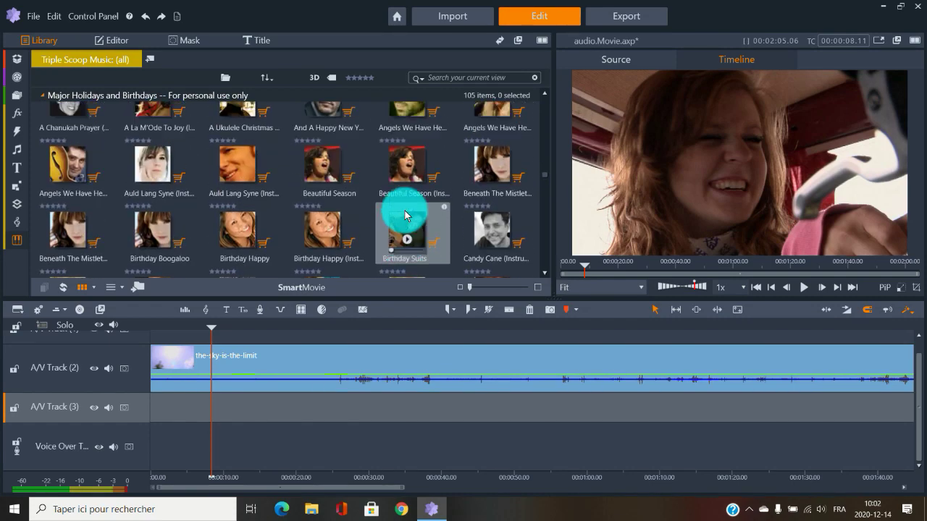
left_click(322, 165)
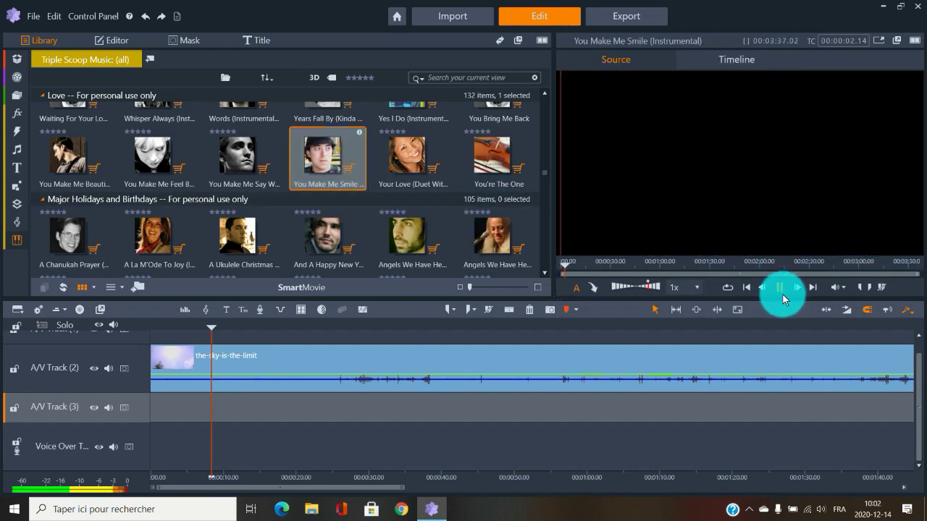
left_click(781, 289)
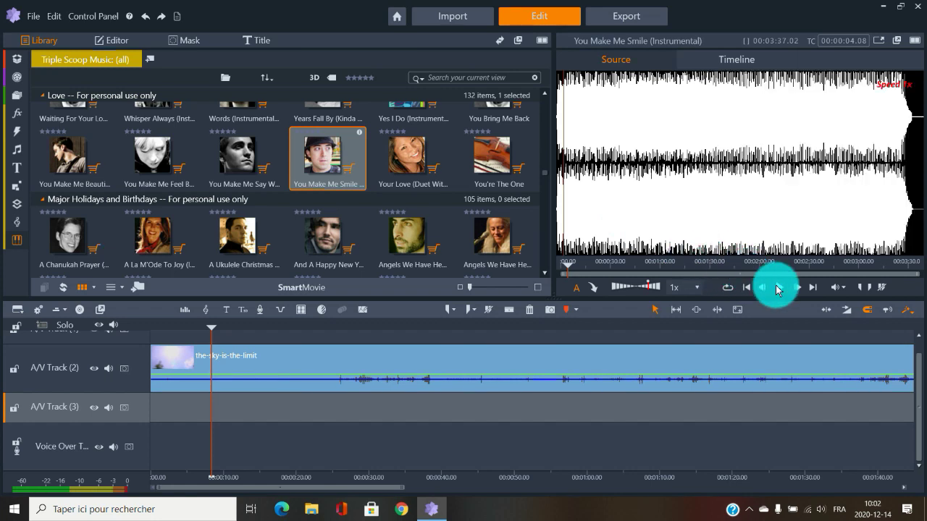
left_click(778, 288)
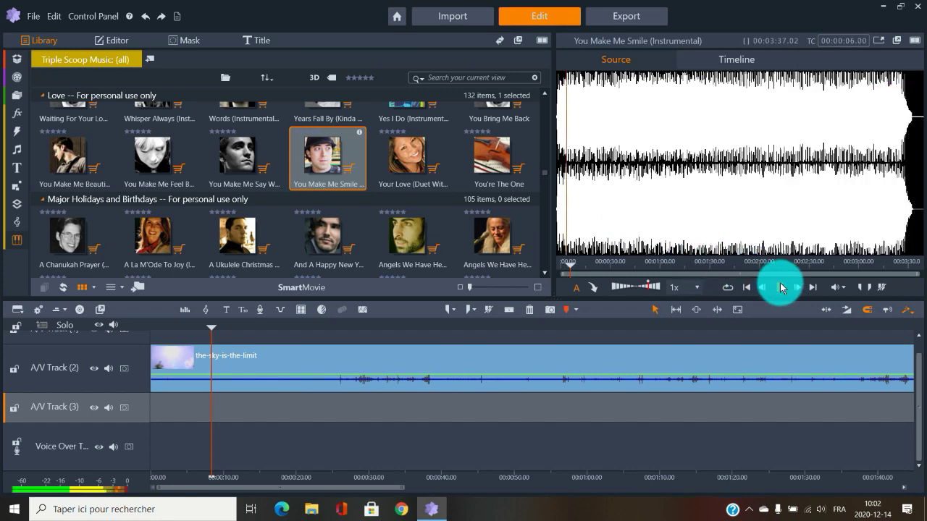
left_click(780, 288)
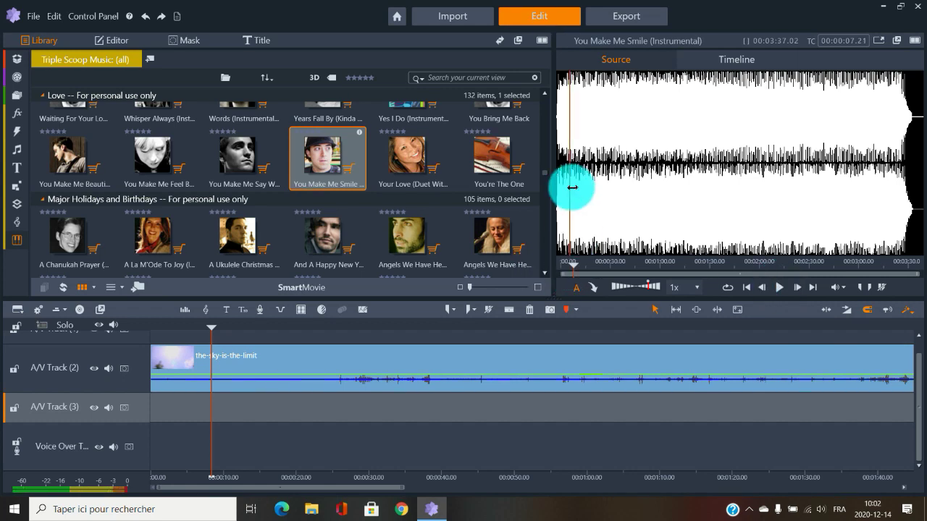
- Return the source preview to the track's beginning and play its first three seconds or so
left_click_drag(573, 186, 522, 185)
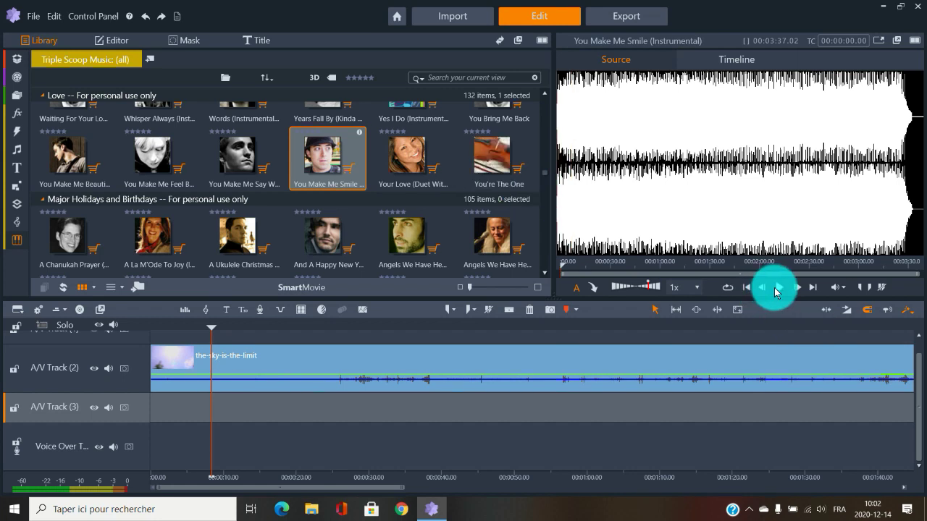
left_click(780, 288)
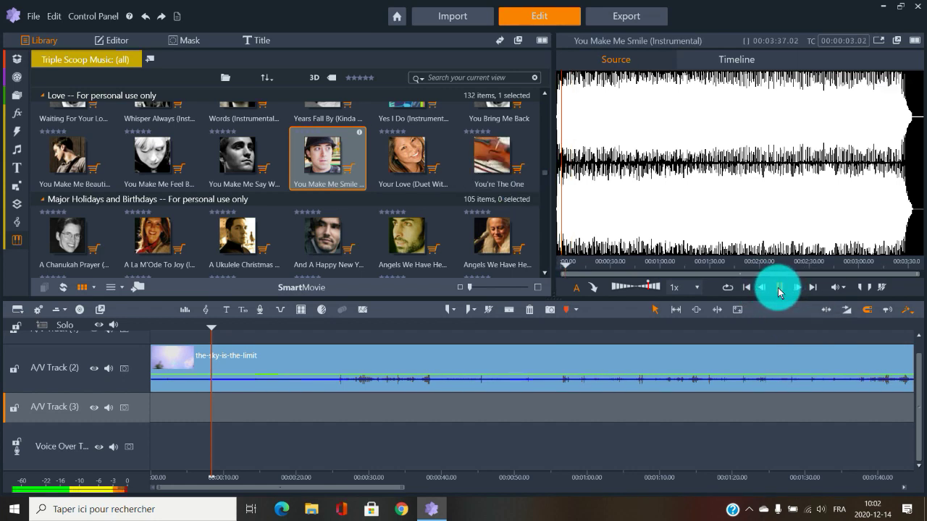
left_click(779, 288)
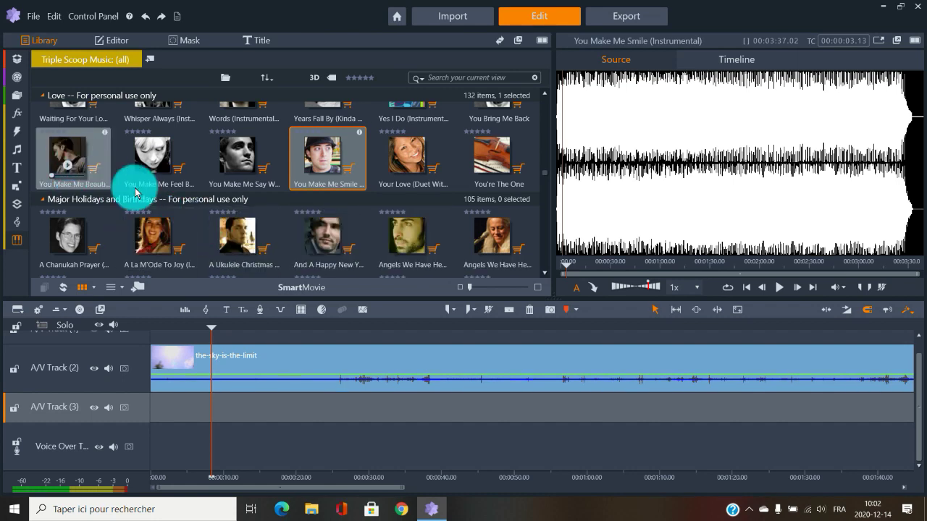
- Show the ScoreFitter music in the SoundStage library and browse through its Stingers tracks
mouse_move(13, 226)
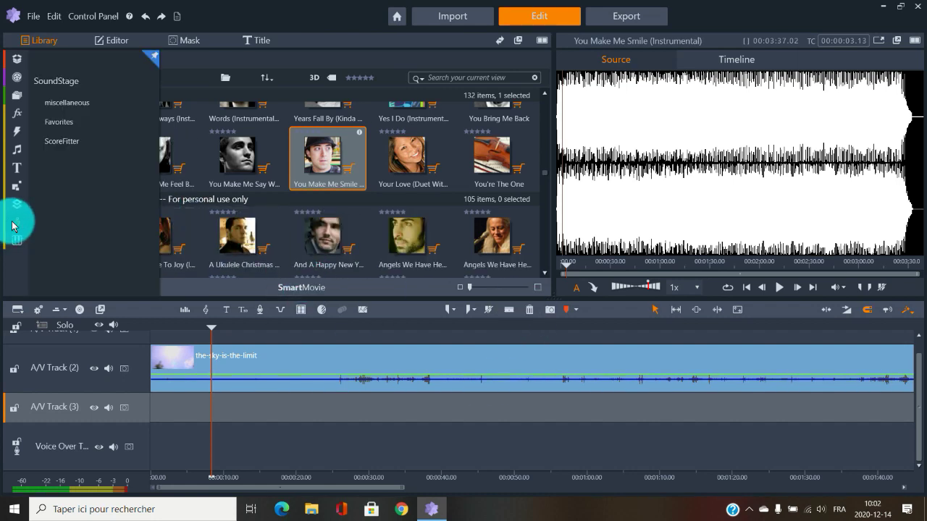
left_click(58, 141)
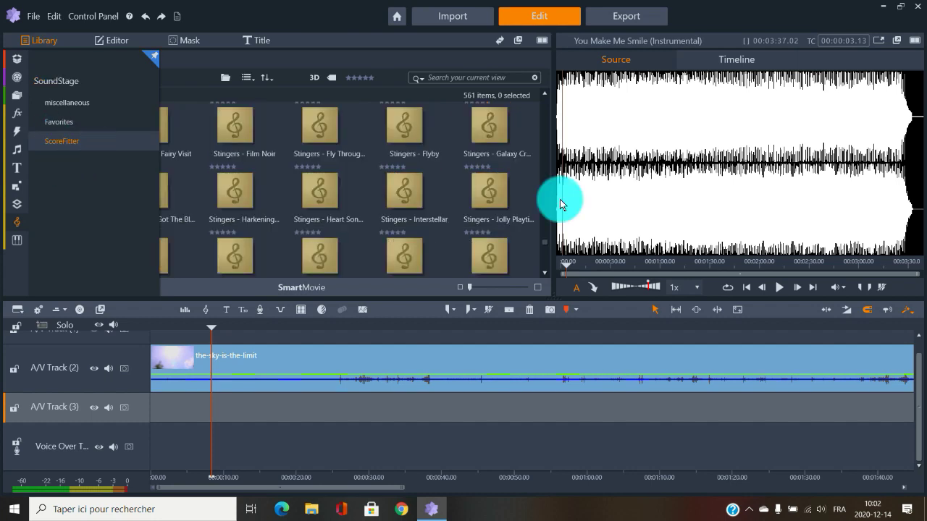
scroll(391, 190, "down", 5)
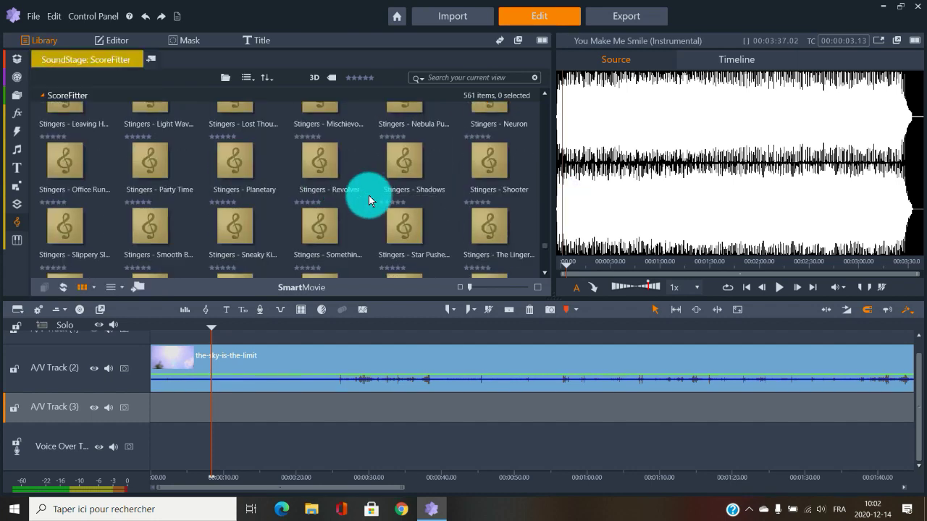